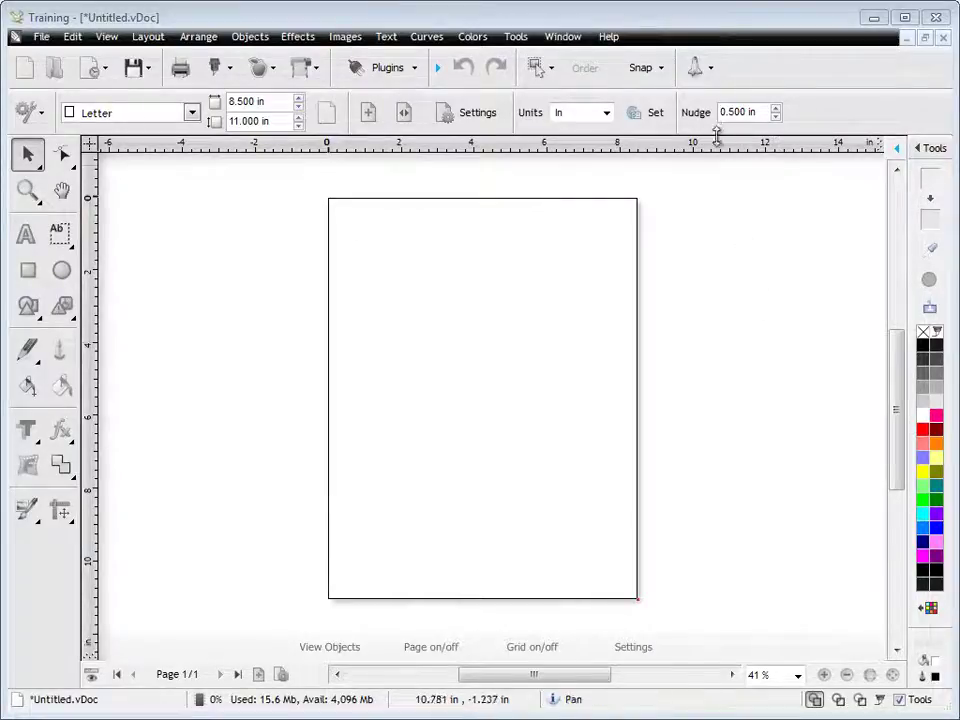
Check the utilities list, then launch the Setup Wizard from the Help menu
click(697, 68)
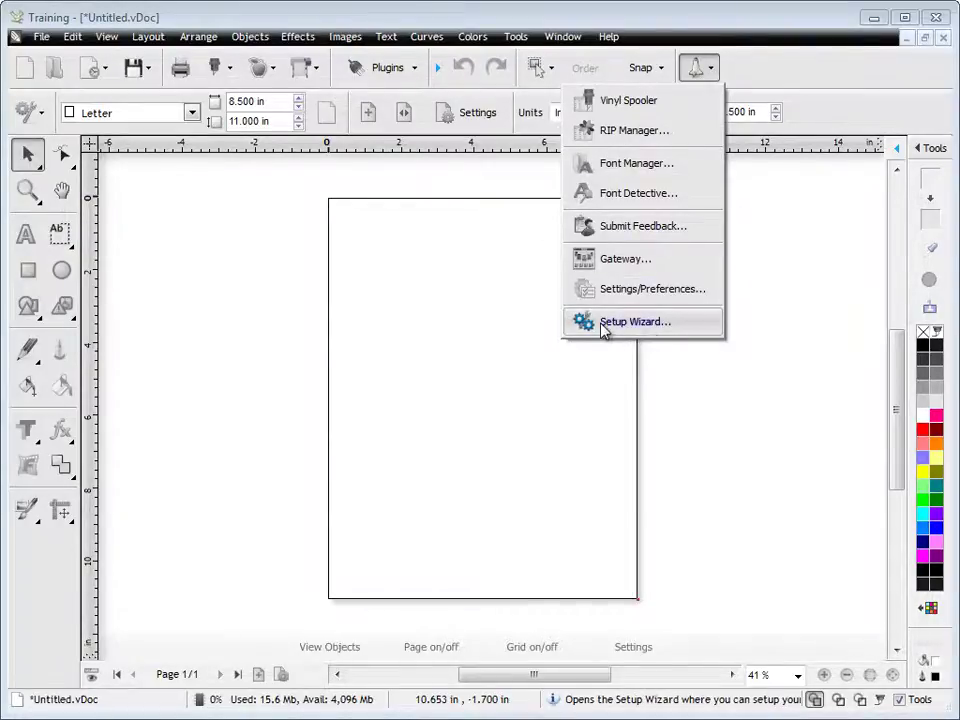
click(612, 36)
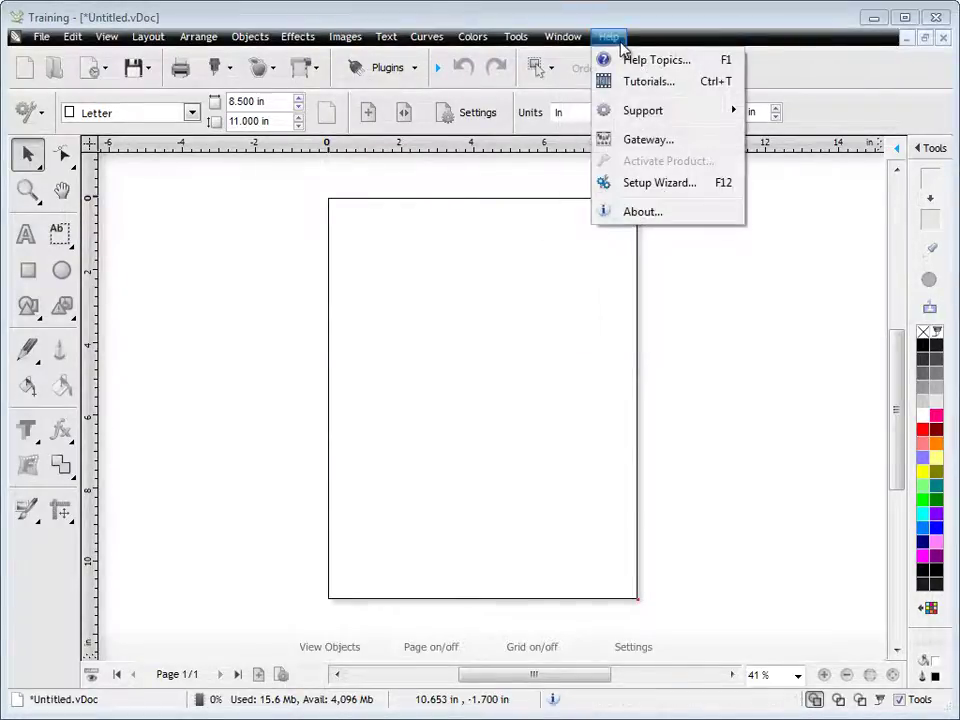
click(666, 192)
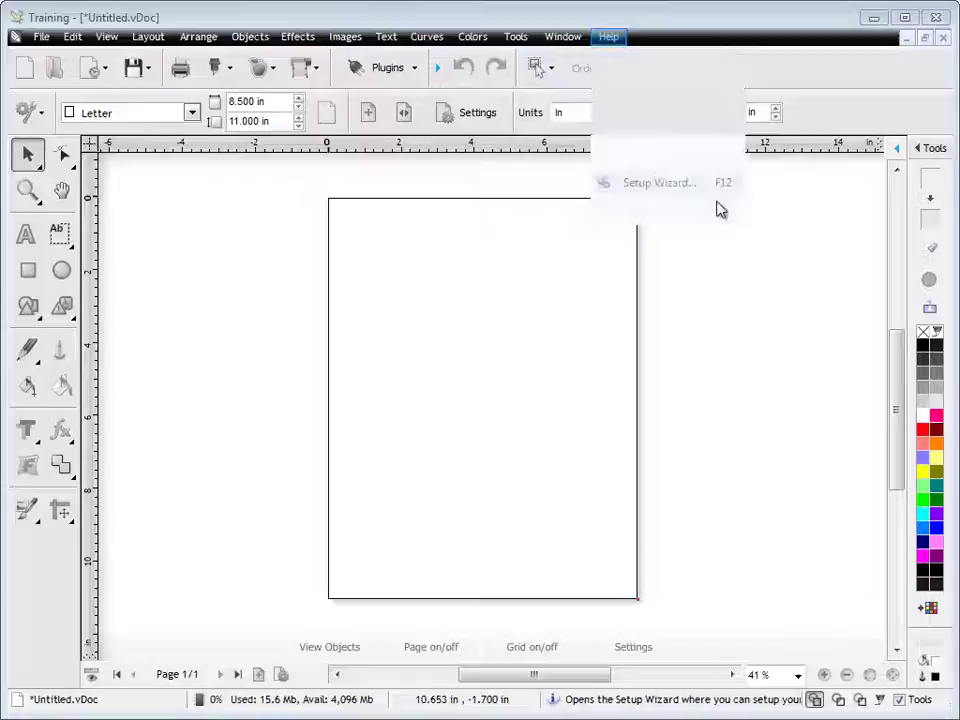
Shrink the wizard window and start Vinyl Cutting's 'Install or Test a Vinyl Cutter's Compatibility'
drag(617, 7, 617, 16)
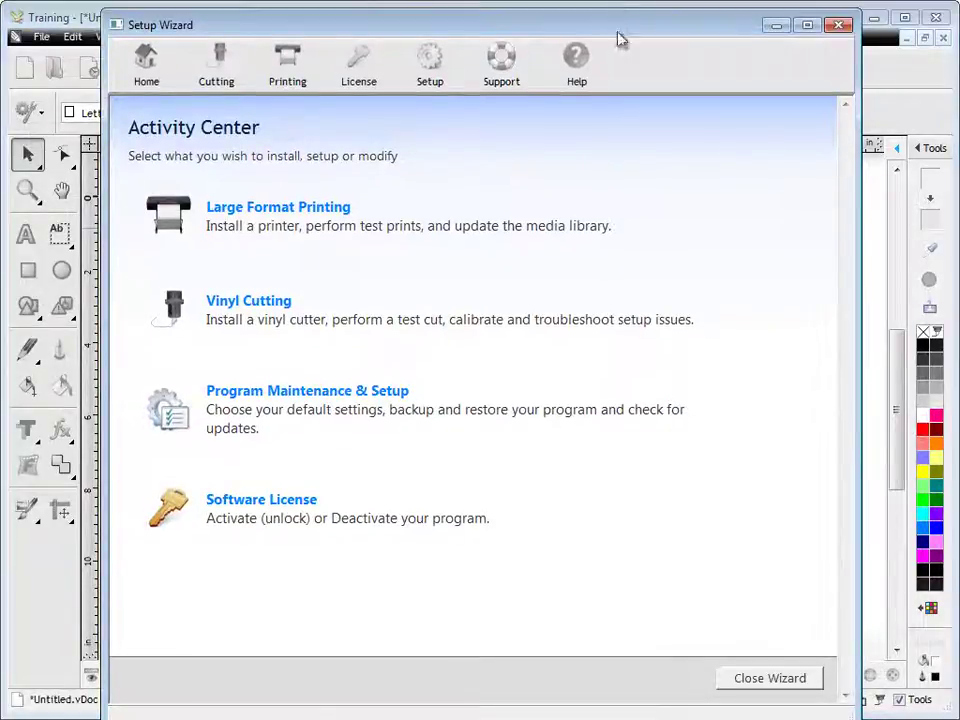
drag(617, 717, 617, 695)
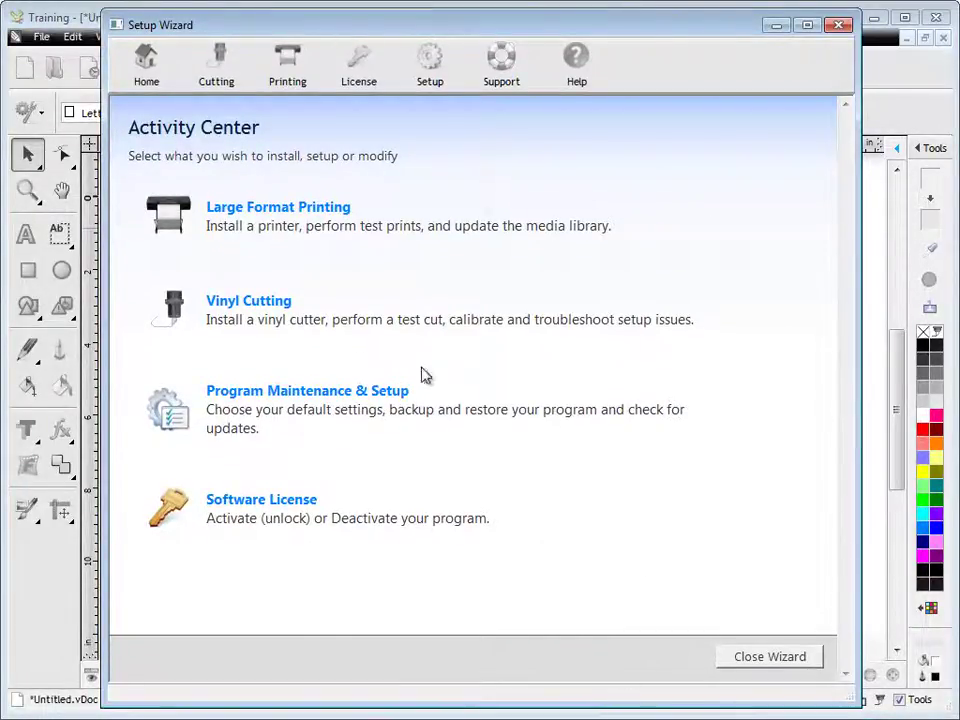
click(246, 303)
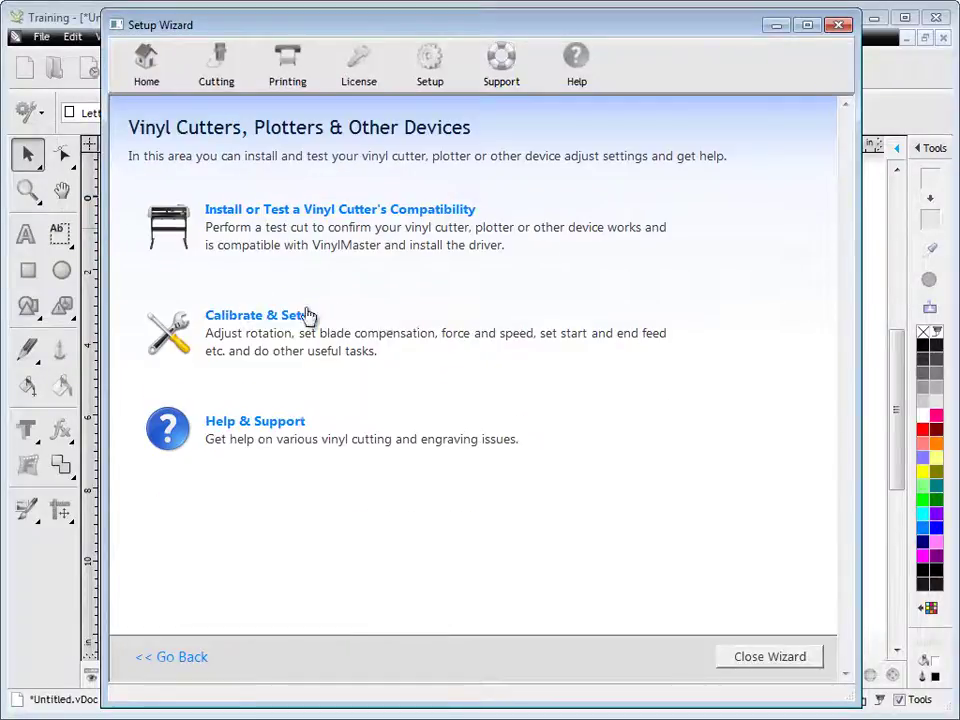
click(309, 209)
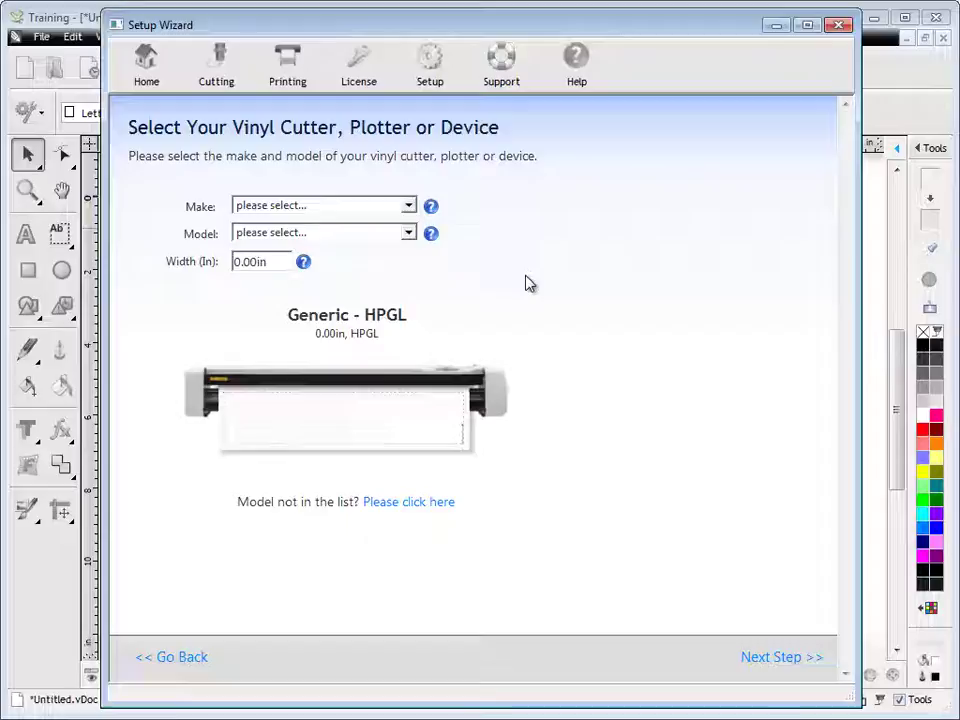
Choose Creation as the cutter make and CS-630 as the model
click(408, 205)
drag(410, 225, 415, 298)
click(355, 392)
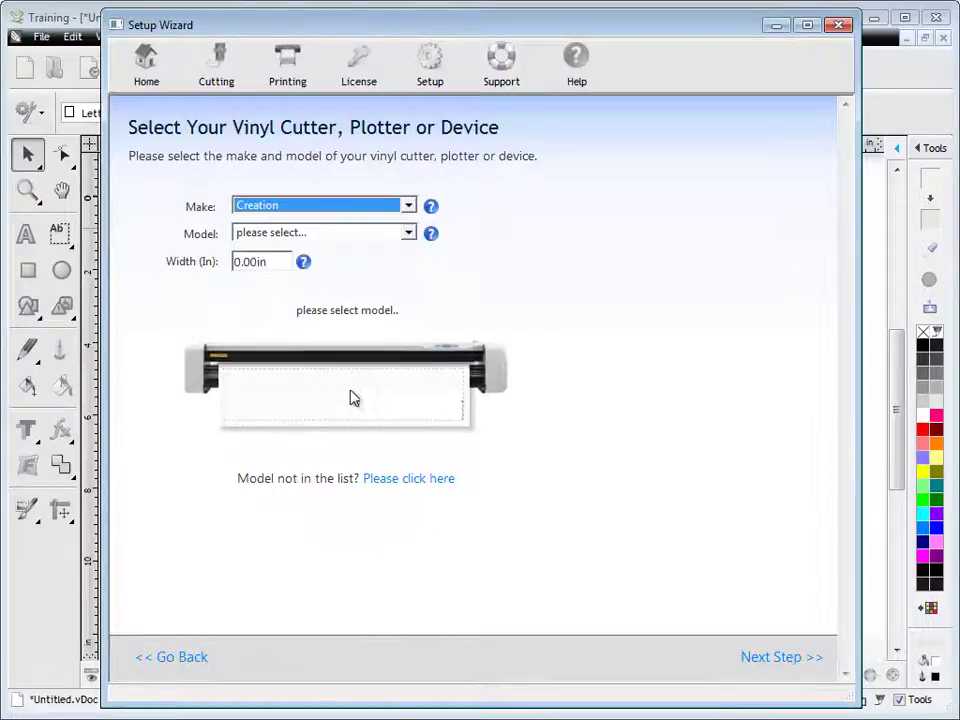
click(408, 233)
drag(409, 250, 414, 325)
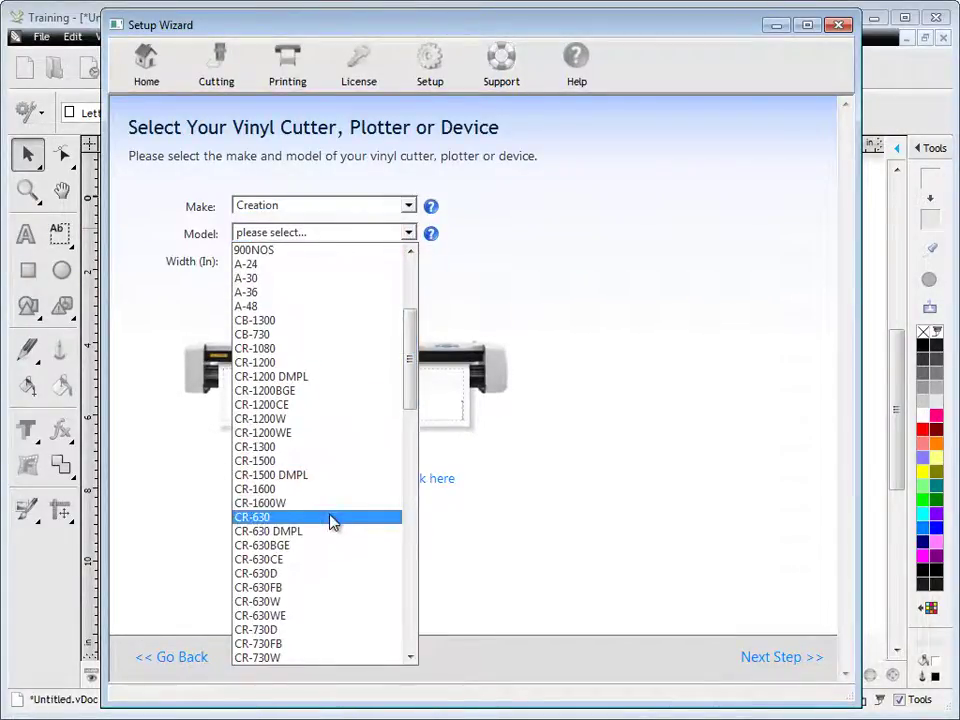
scroll(333, 541, down, 3)
scroll(333, 541, down, 2)
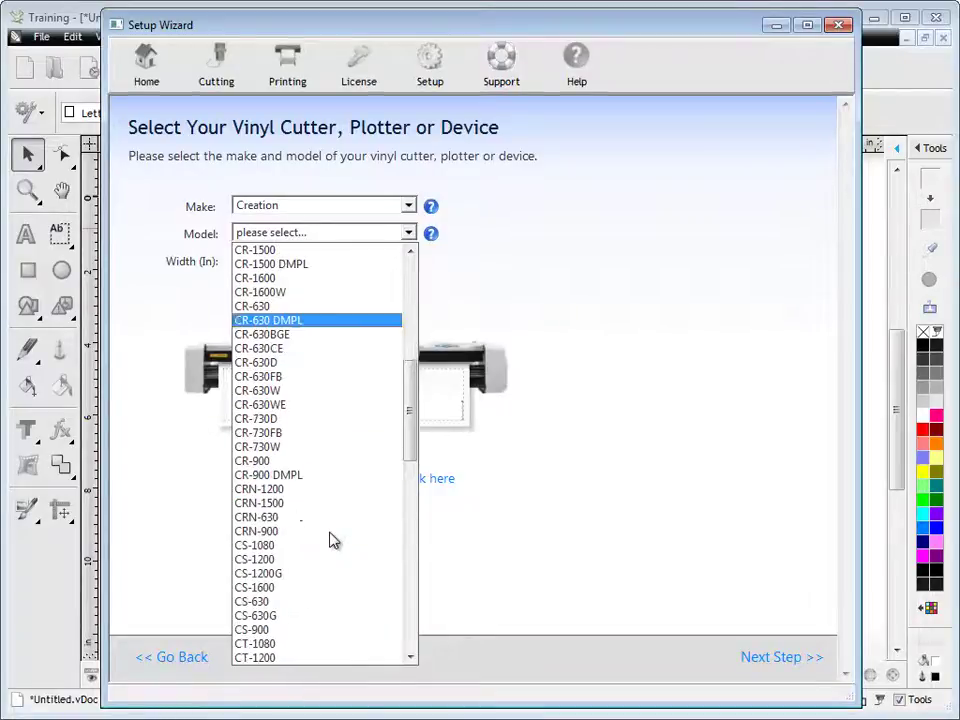
click(296, 604)
click(490, 305)
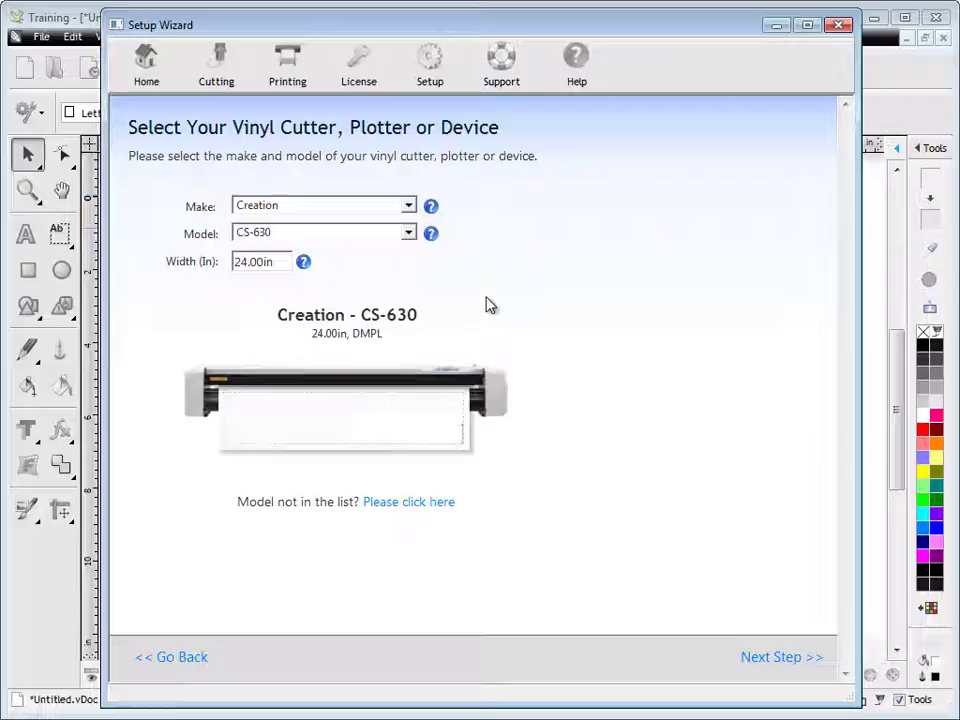
Switch the make to Pcut with model CS-630, leaving the width at 24.00in
click(408, 205)
drag(409, 313, 407, 477)
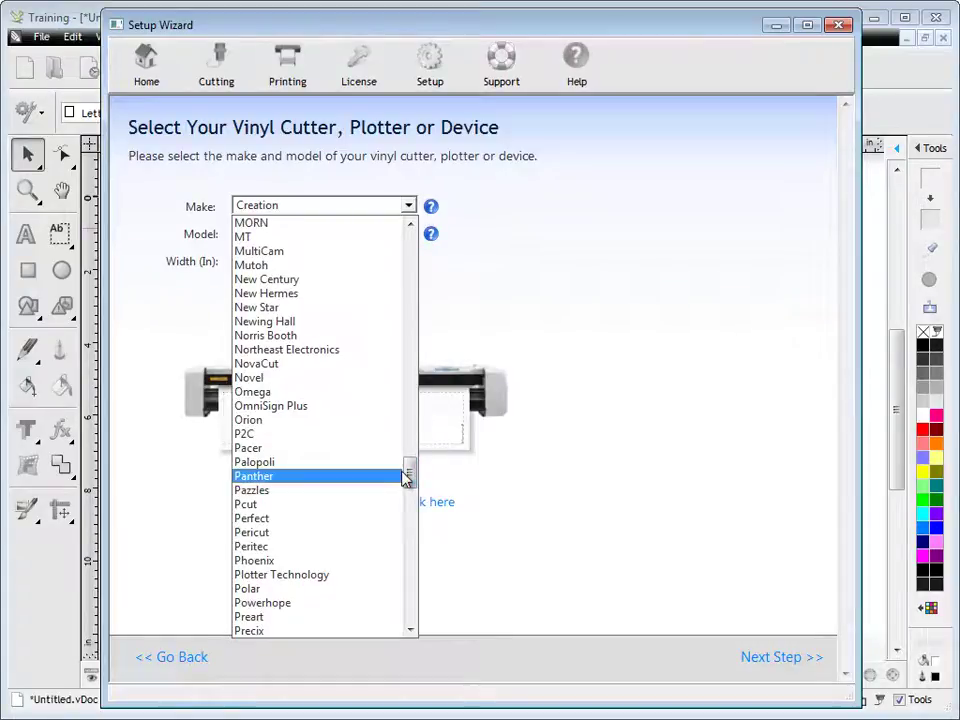
click(256, 508)
click(408, 233)
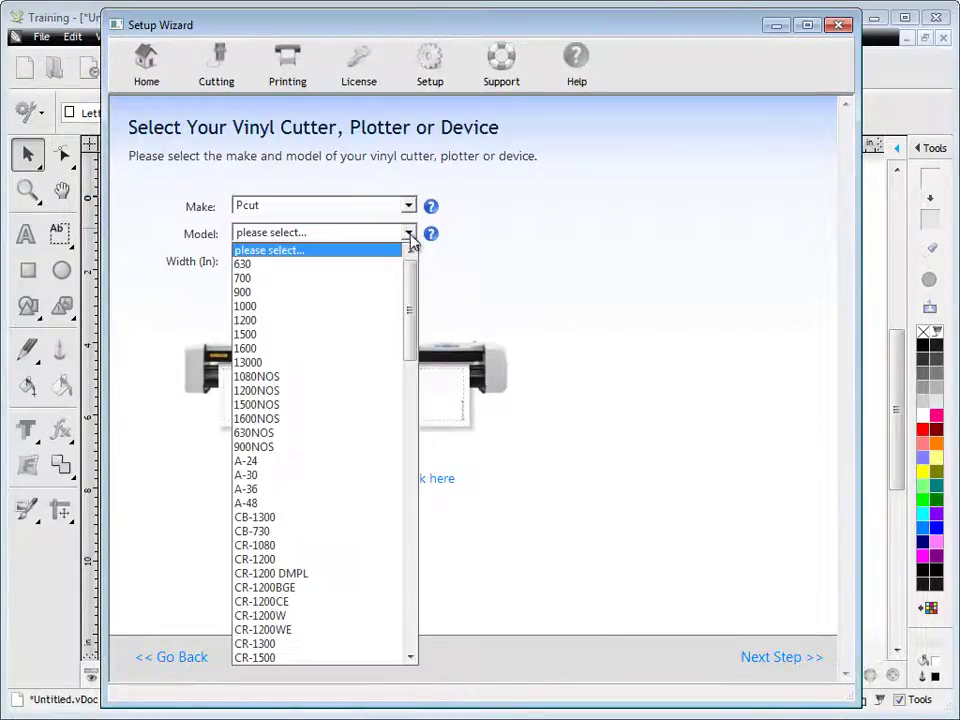
drag(407, 281, 414, 411)
click(321, 563)
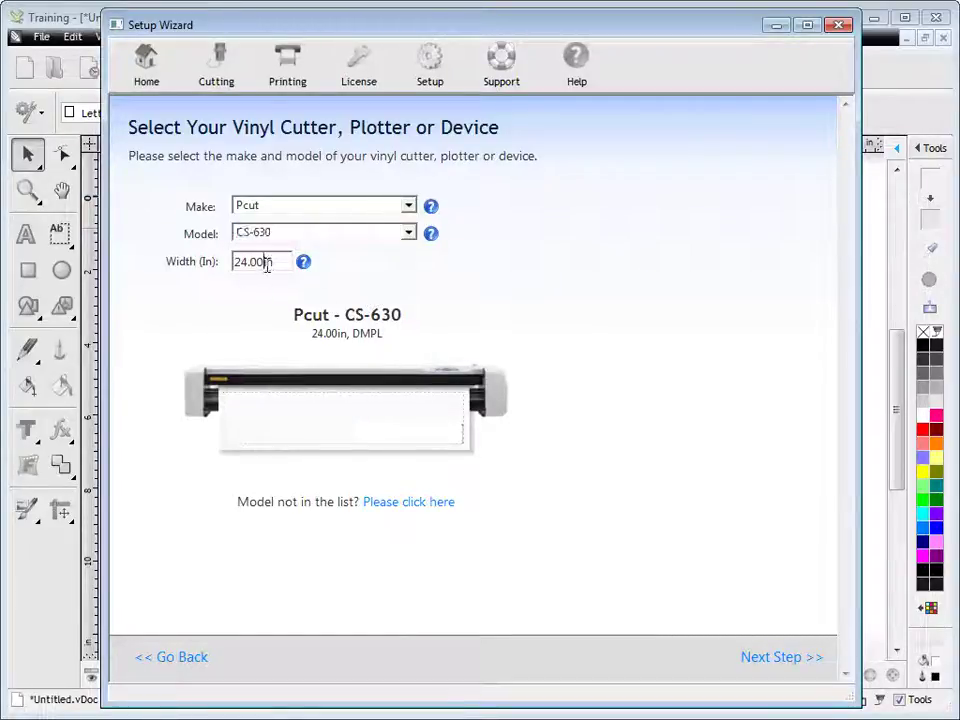
drag(272, 261, 227, 261)
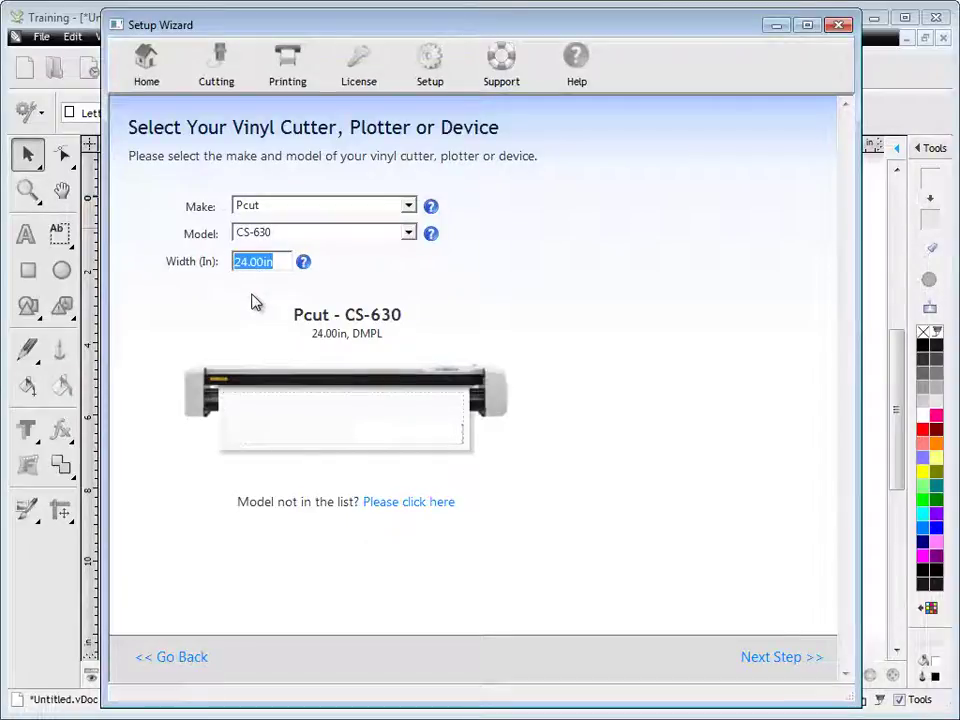
click(272, 263)
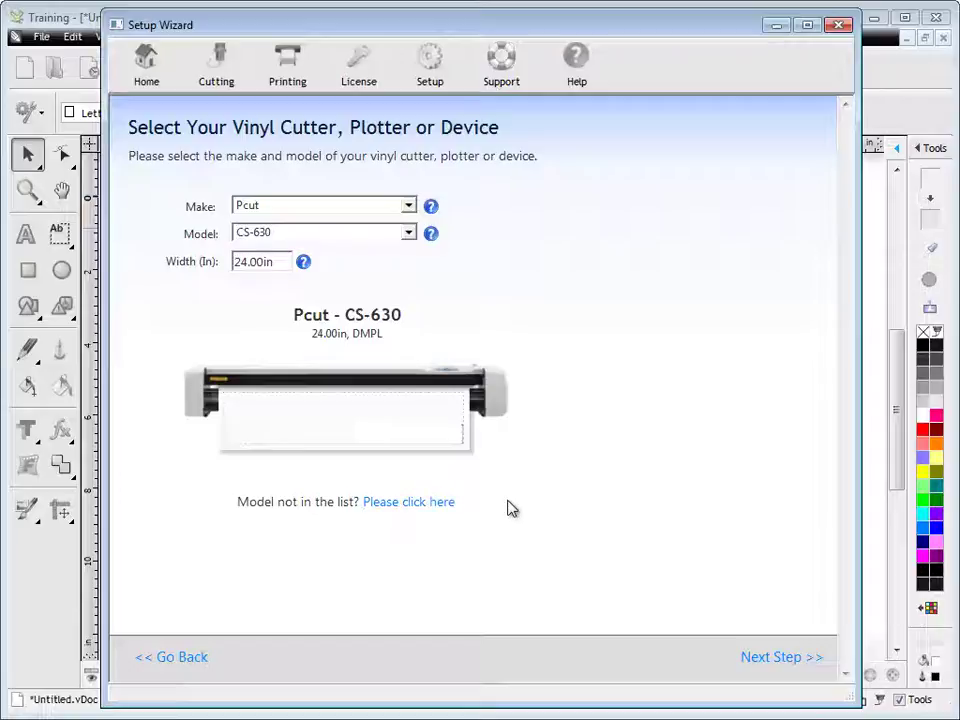
Advance to the Select the Port page and keep COM3: as the port
click(766, 659)
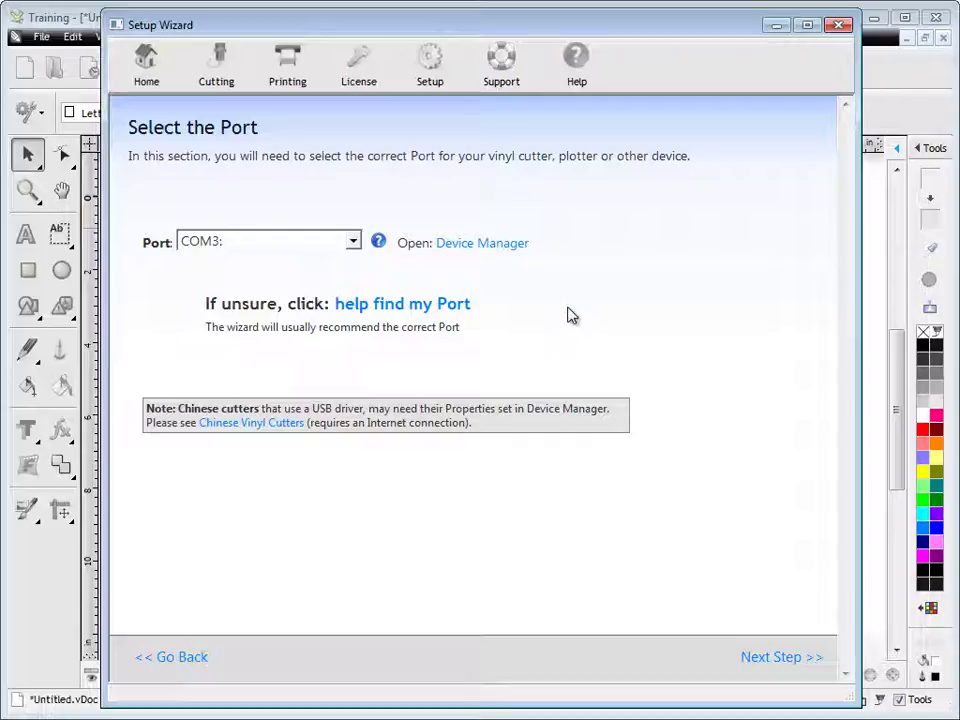
click(354, 244)
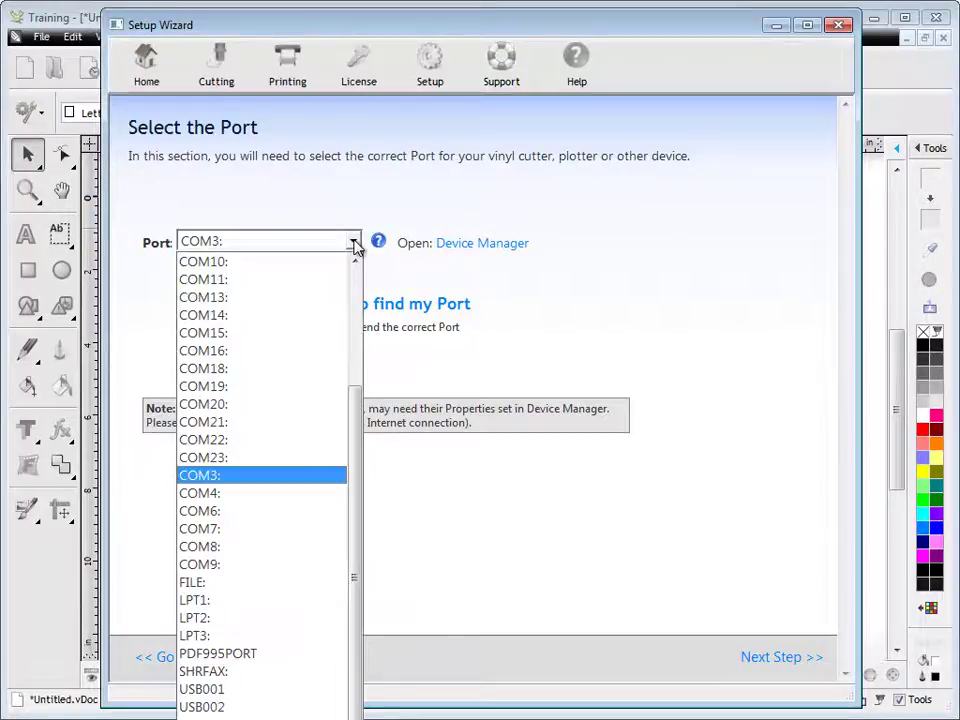
click(355, 244)
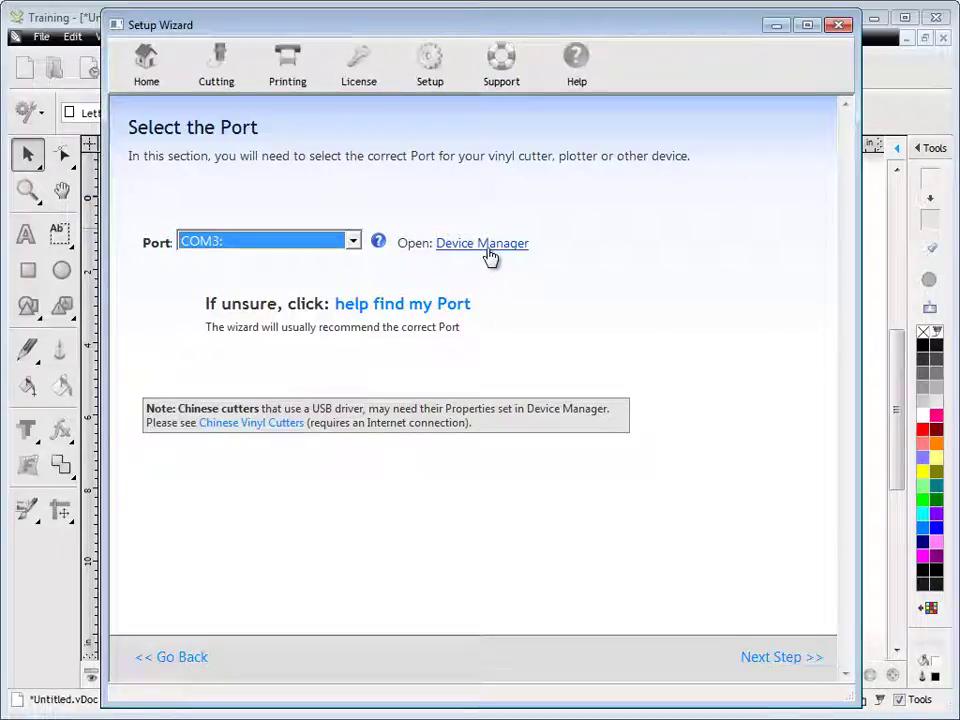
click(493, 255)
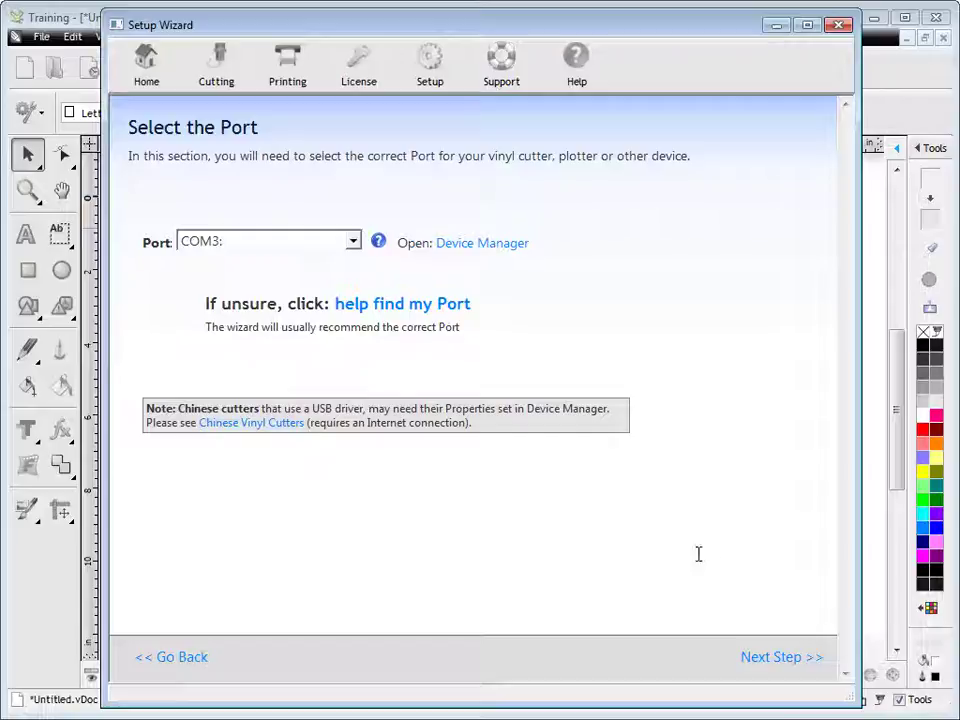
Advance to the Device Emulation page and keep DMPL as the emulation
click(777, 659)
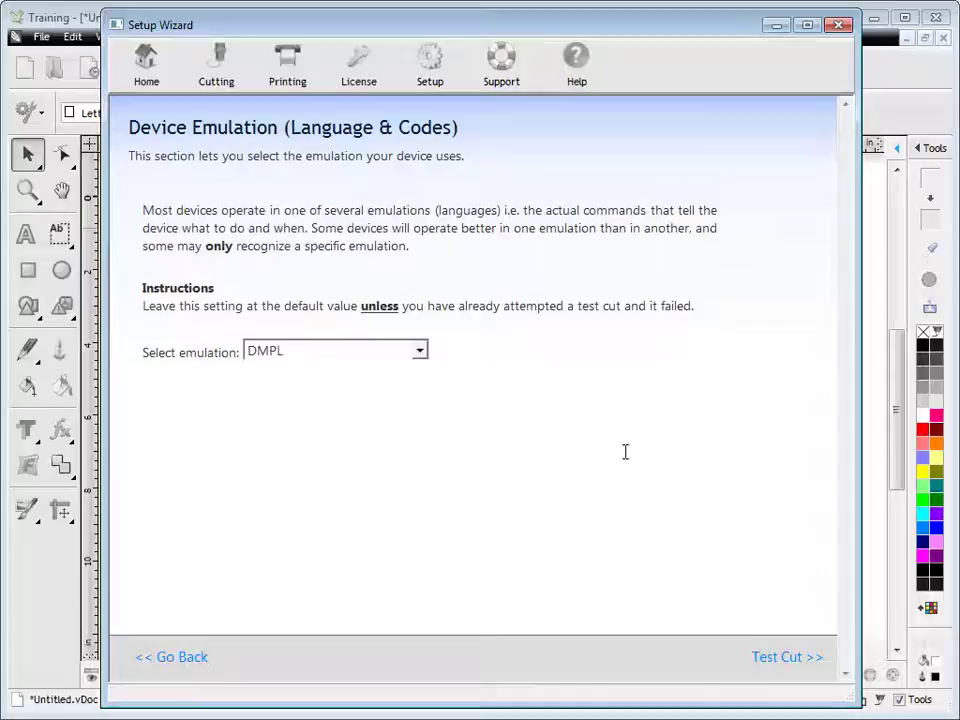
click(419, 351)
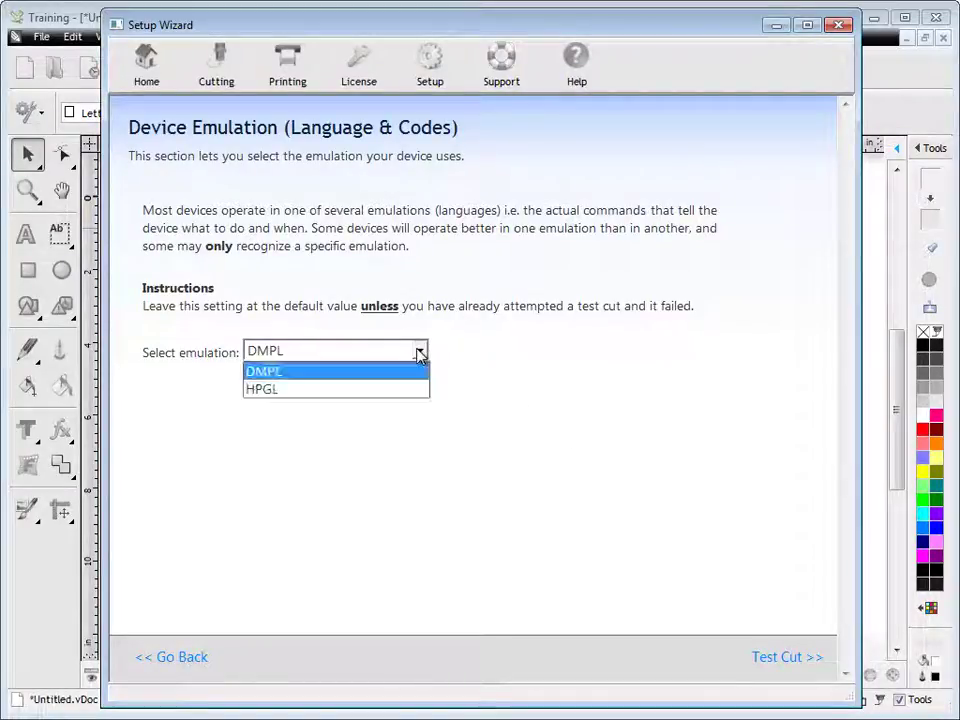
click(419, 351)
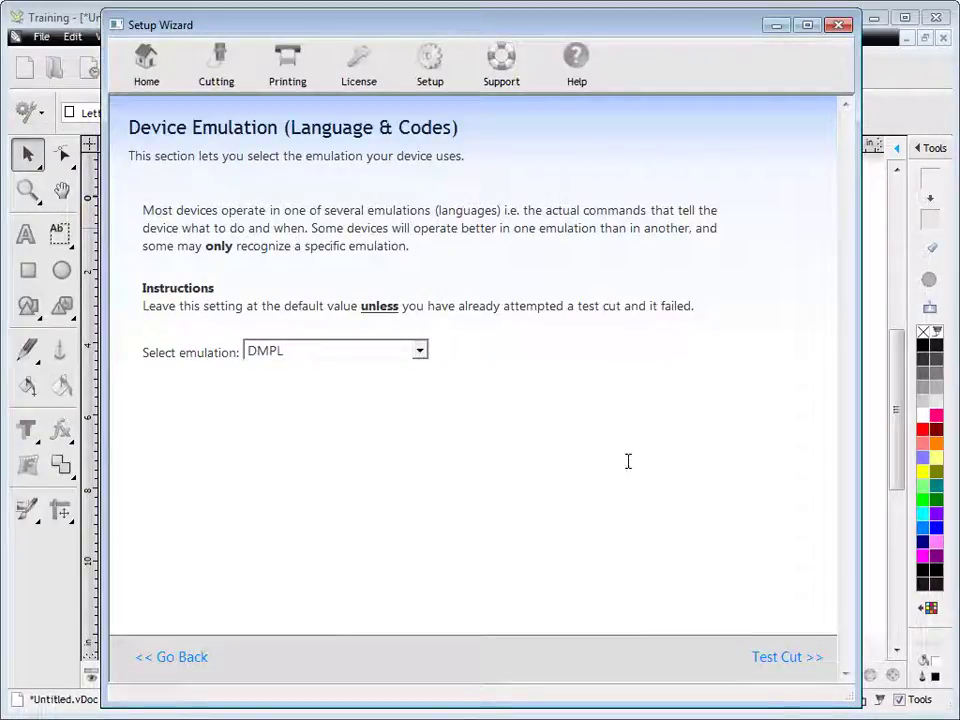
Go to the Send a Test Cut page and send a test cut
click(783, 660)
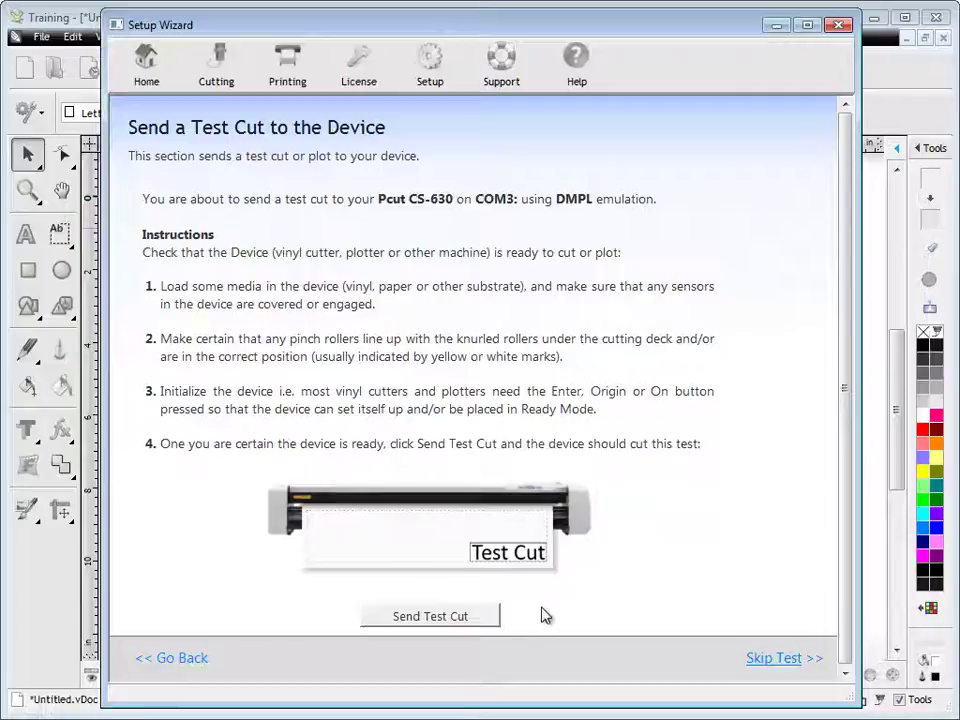
click(482, 620)
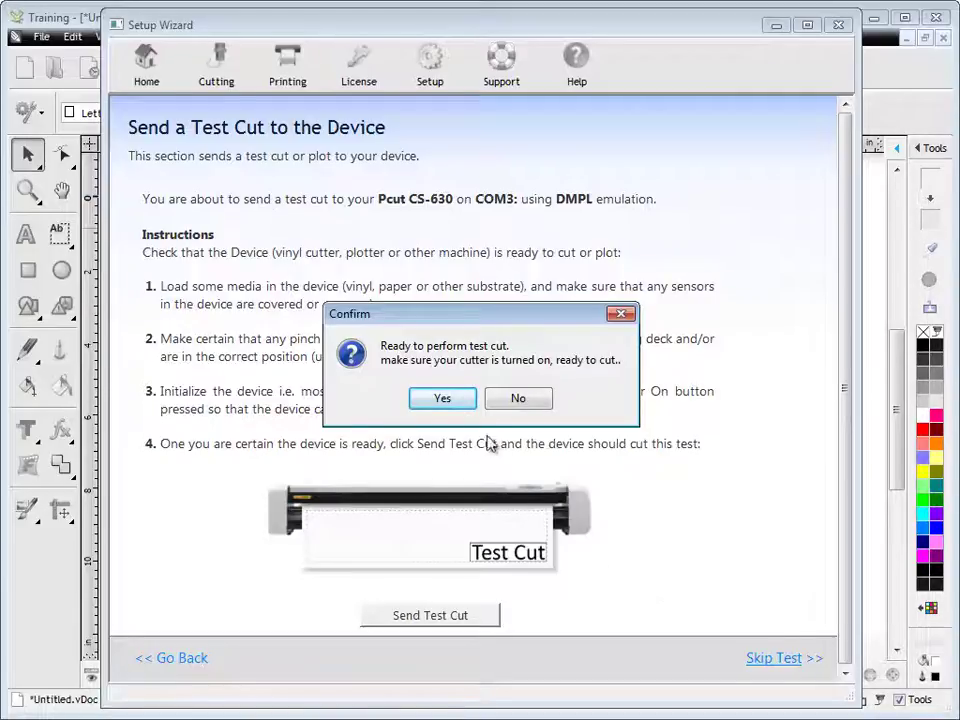
Confirm the test cut succeeded, install the Pcut CS-630 driver, and close the wizard
click(456, 399)
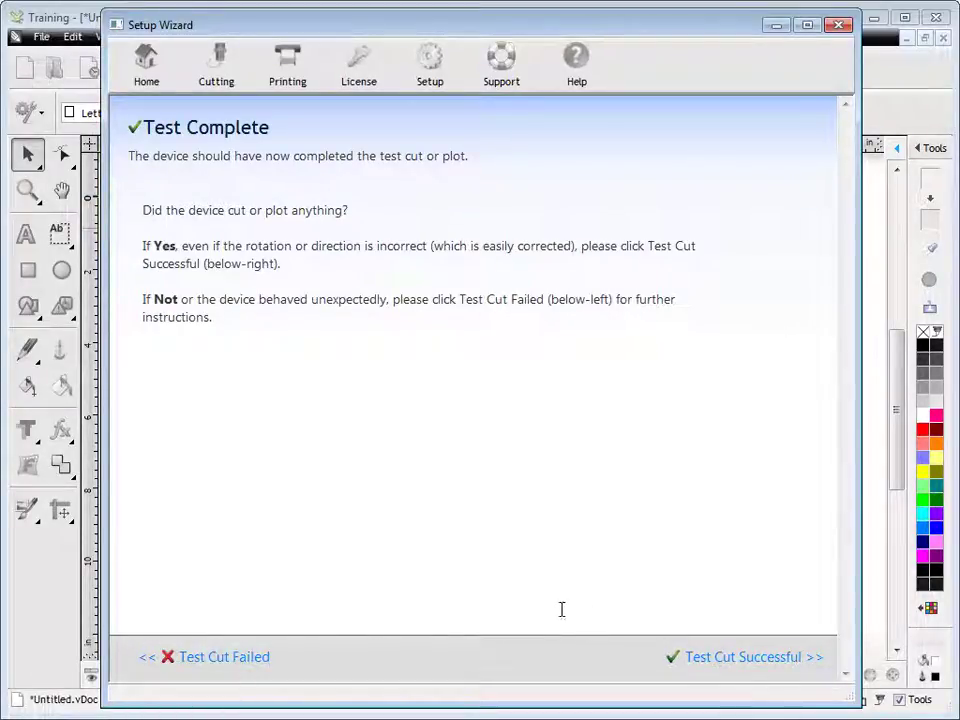
click(776, 660)
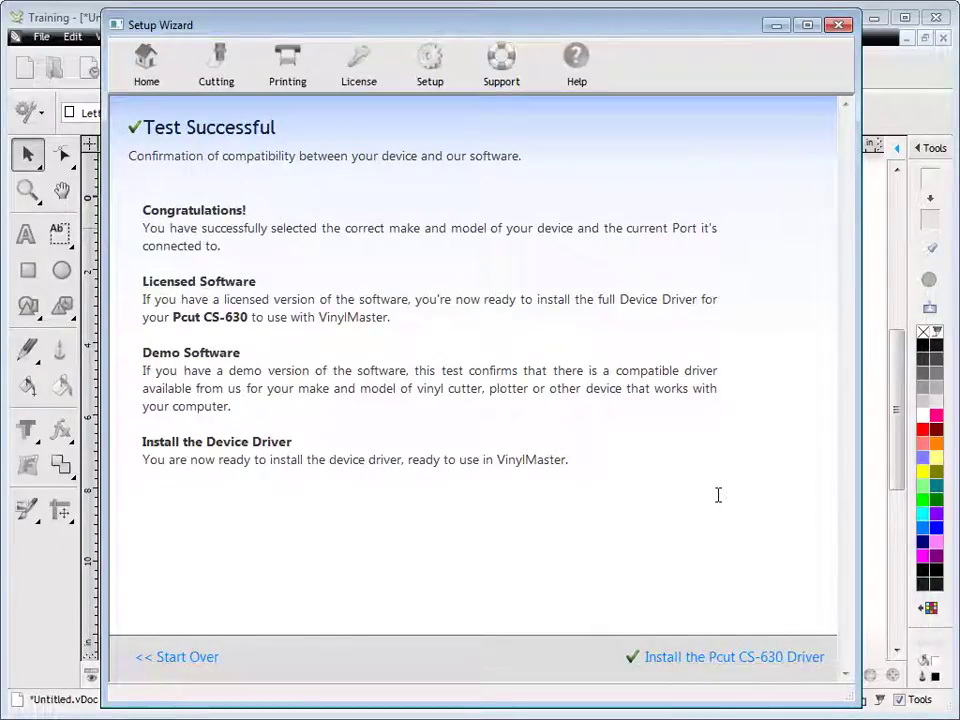
click(763, 667)
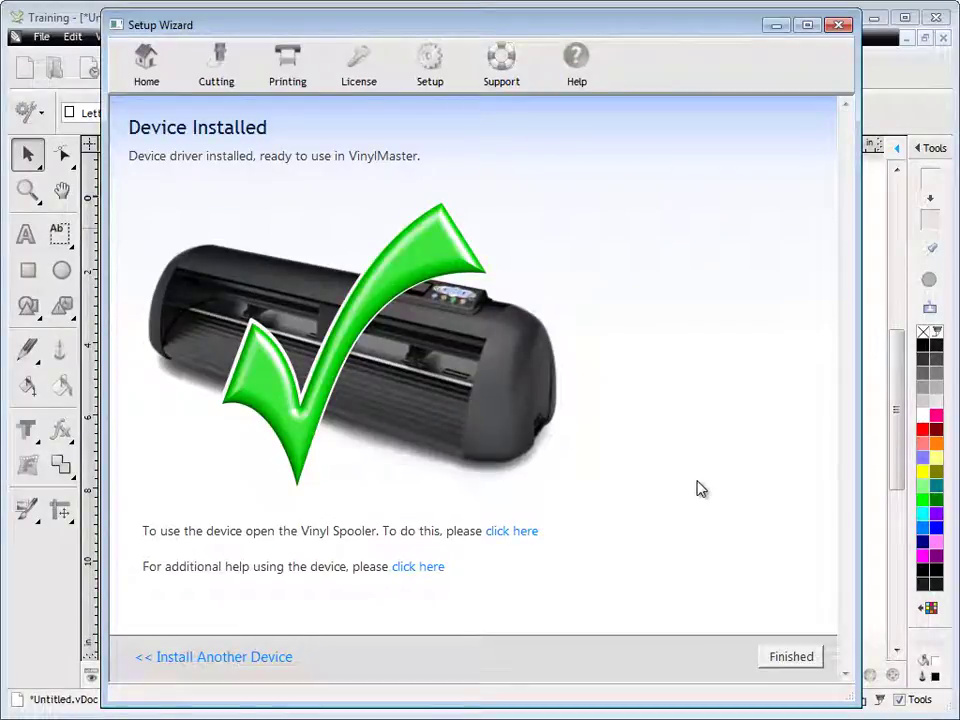
click(836, 25)
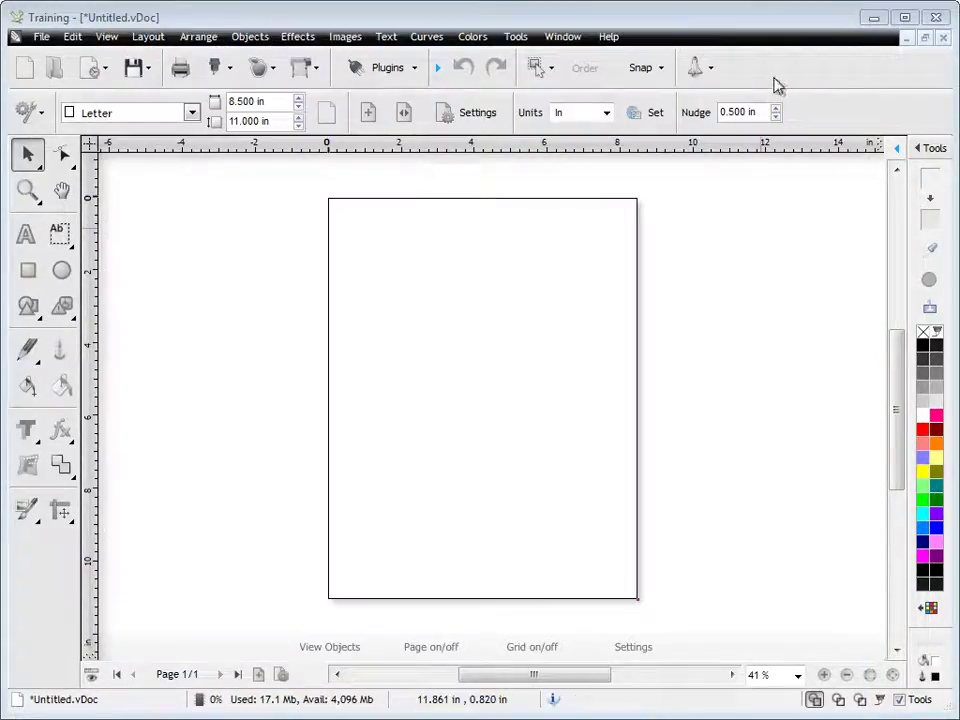
In the Vinyl Spooler's Settings tab, choose Pcut: CS-630 as the plotter
click(711, 70)
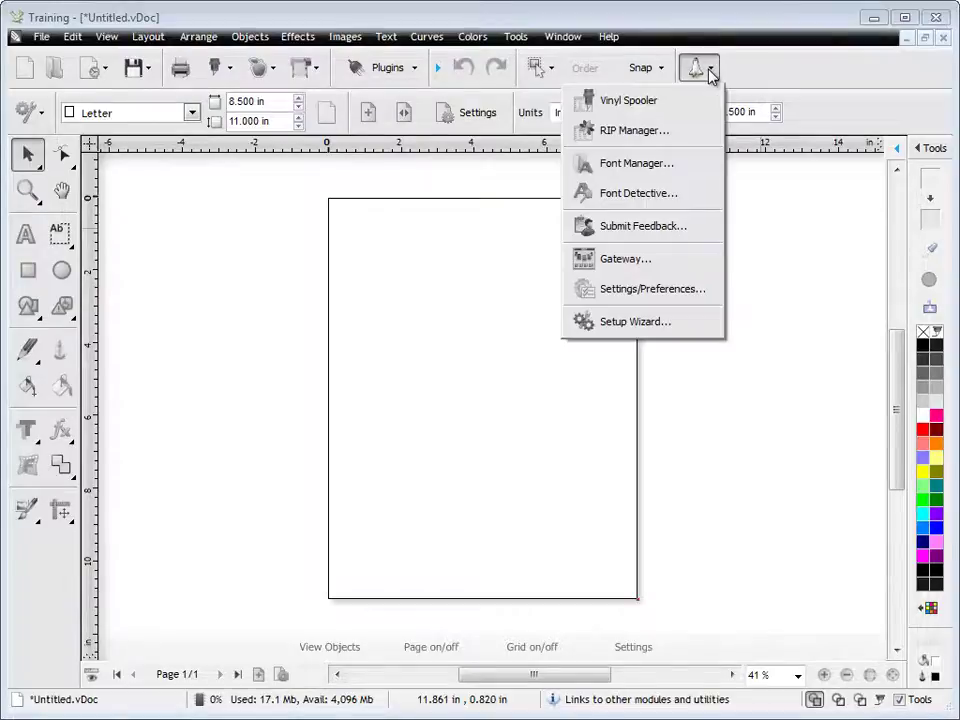
click(660, 103)
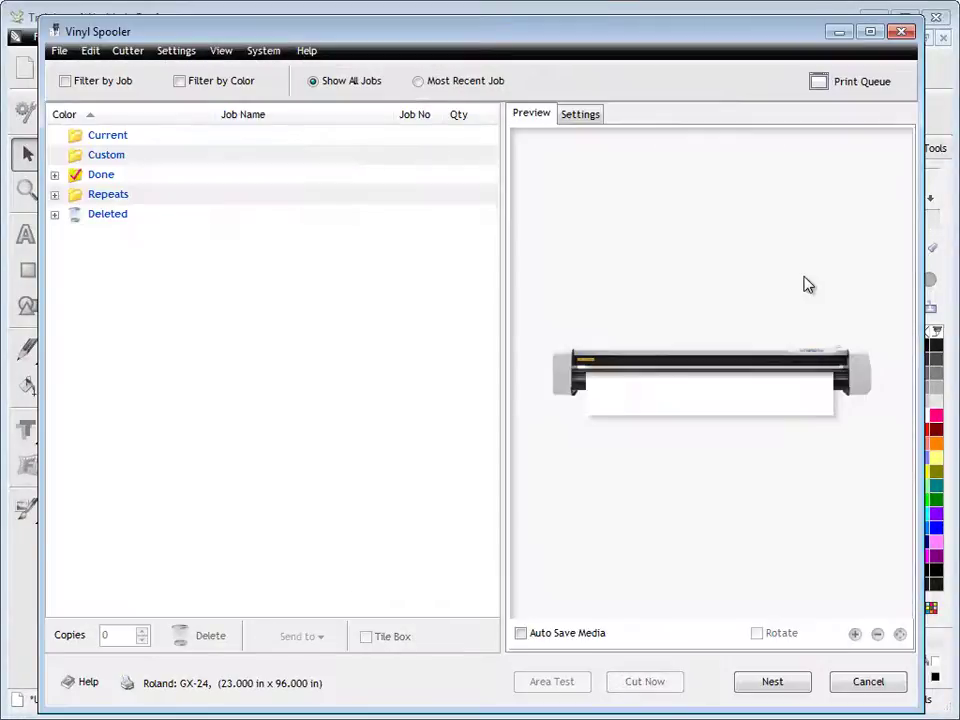
click(585, 118)
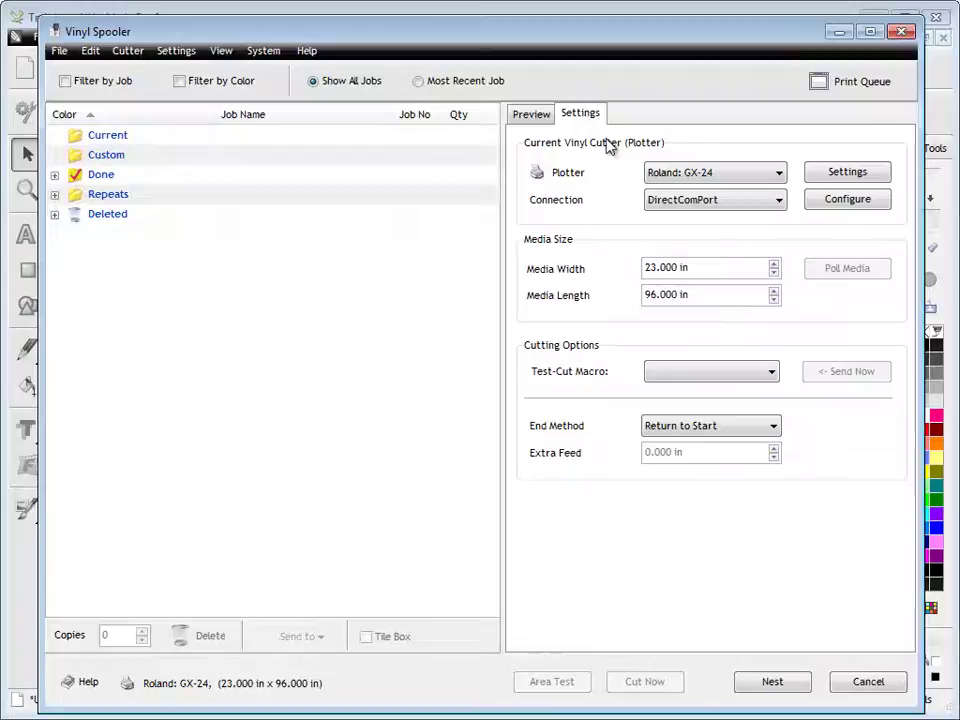
click(680, 174)
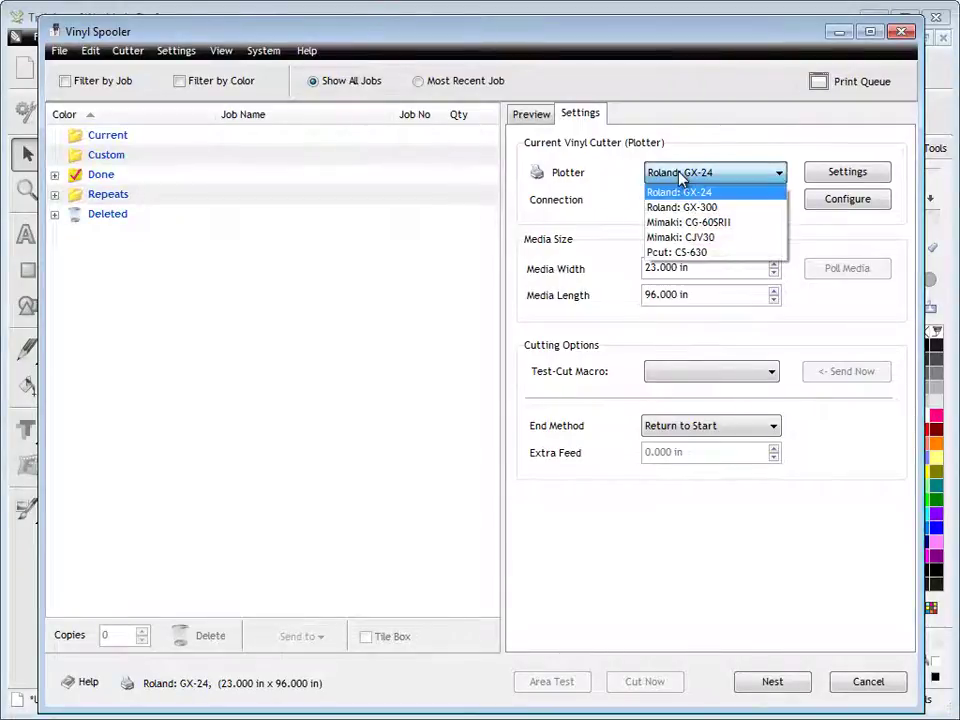
click(690, 253)
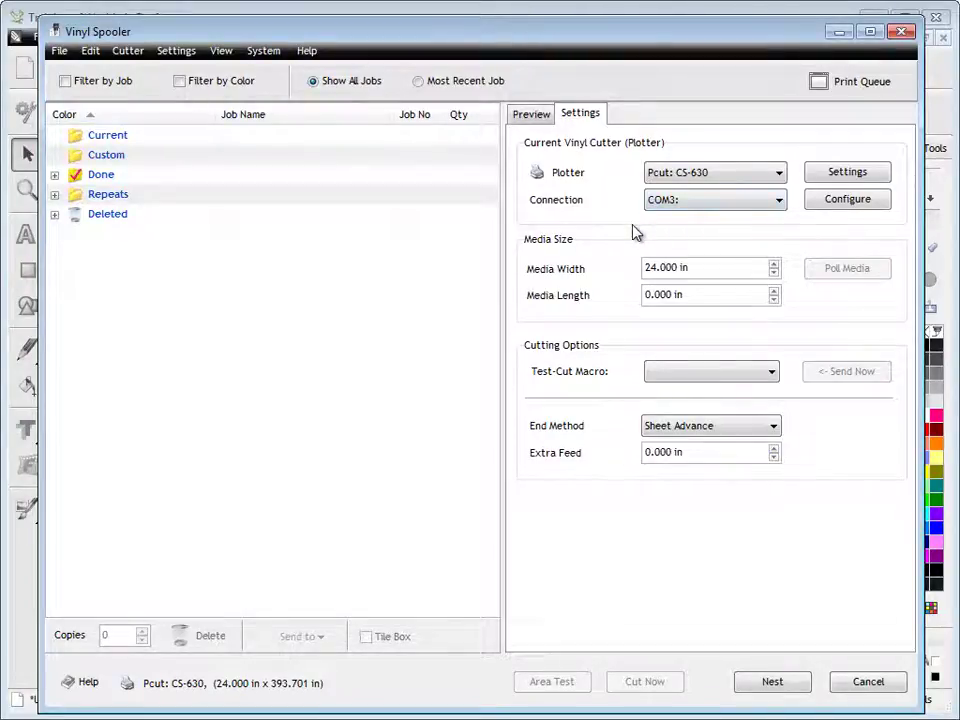
Review the CS-630's Commands, Units, Options and All Settings pages, then close Device Settings
click(843, 173)
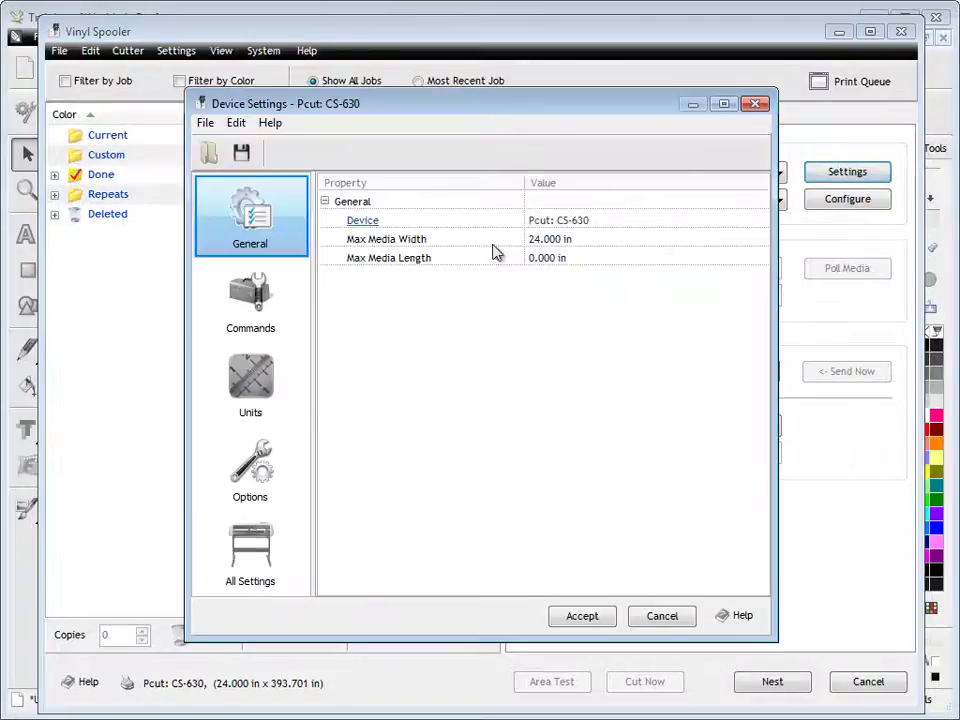
click(264, 294)
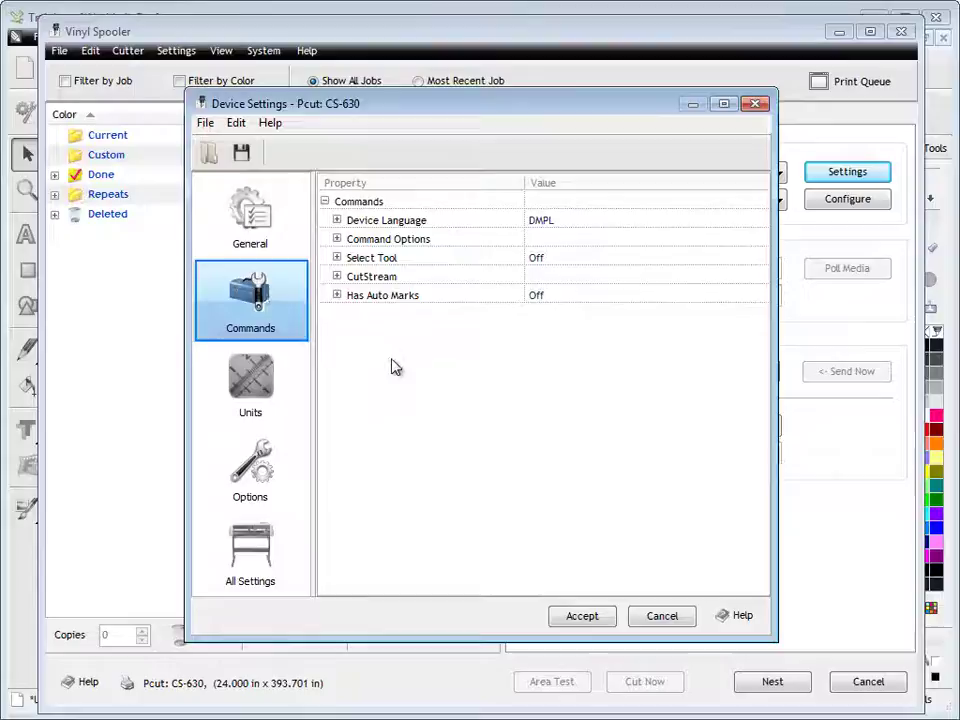
click(285, 385)
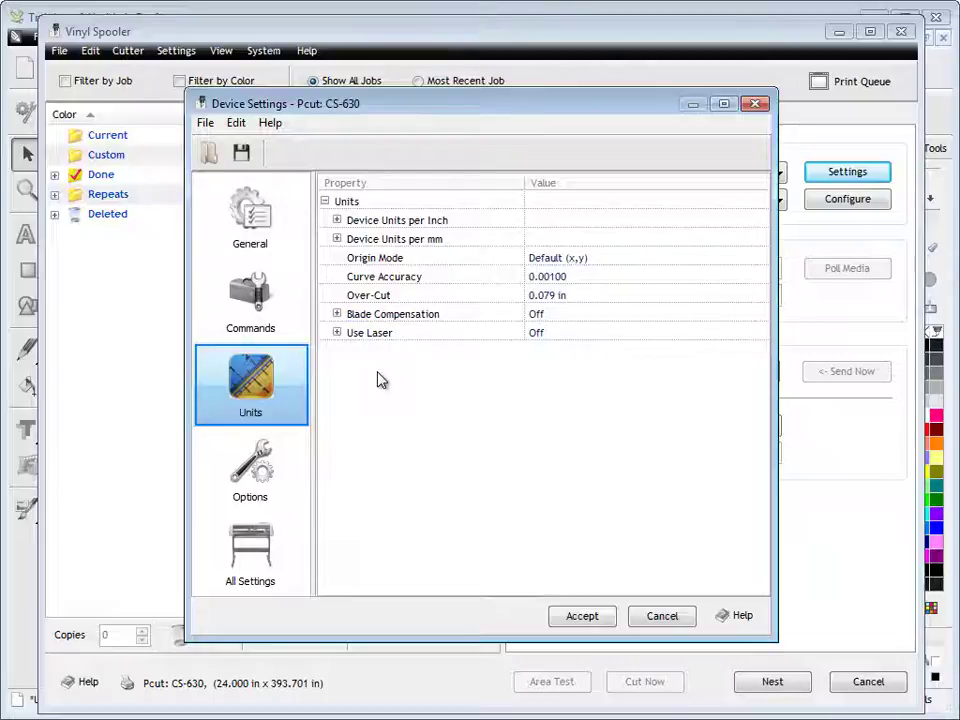
key(Down)
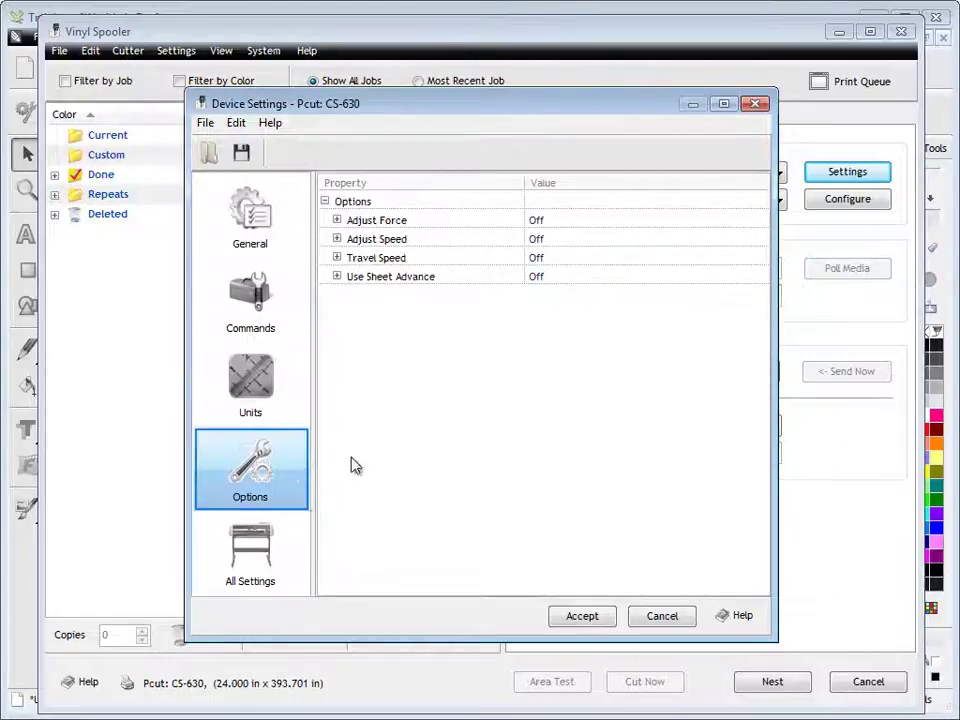
click(265, 560)
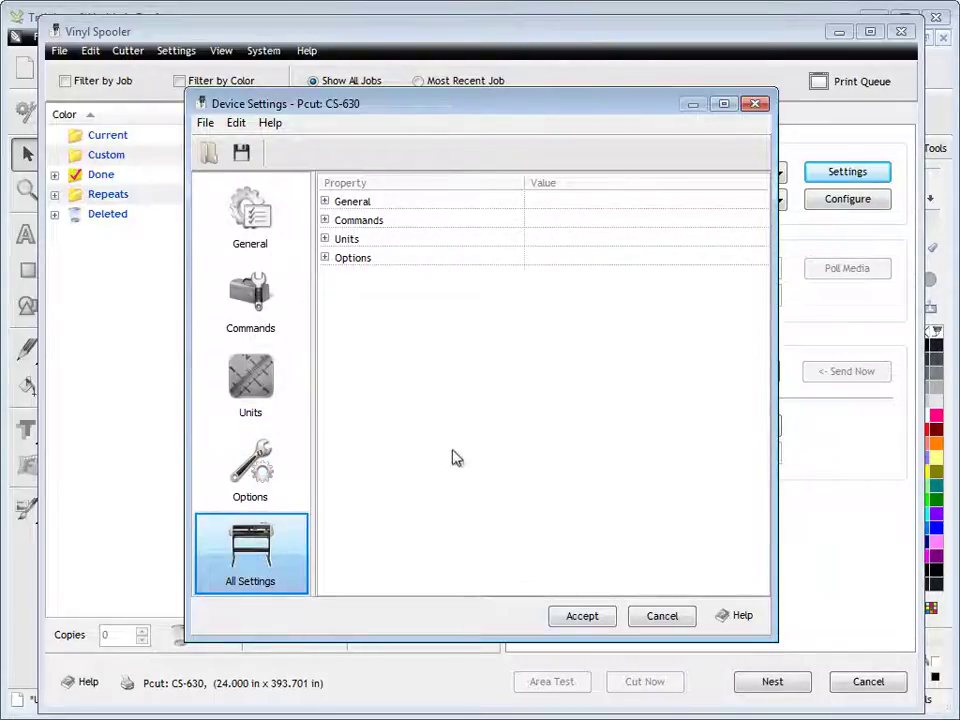
click(650, 616)
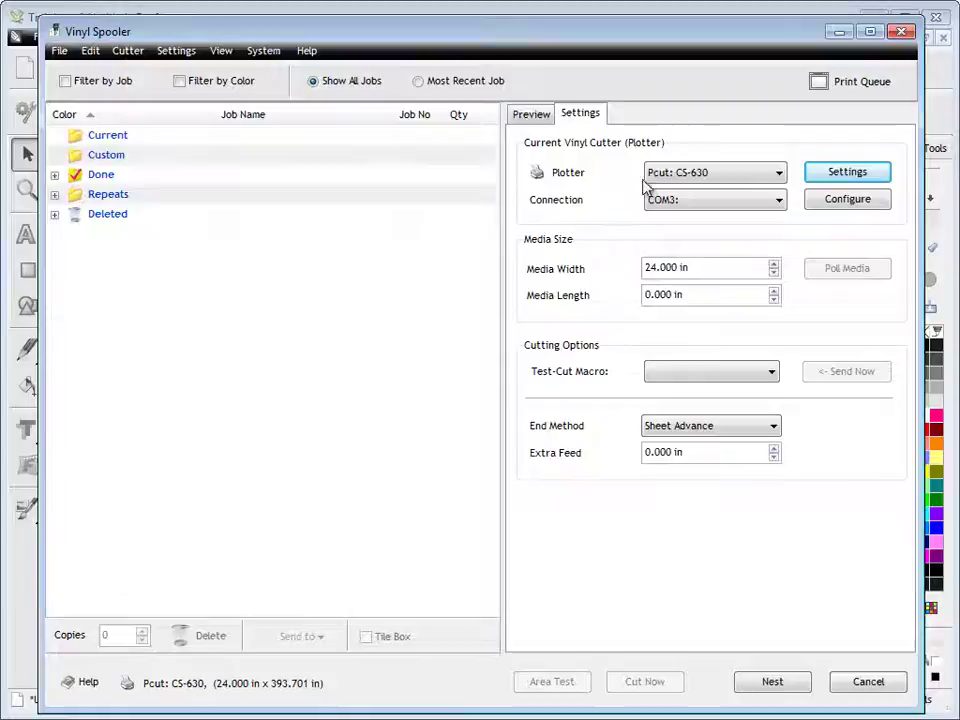
Check the Connection port list, leave it on COM3:, and cancel the Vinyl Spooler
click(682, 202)
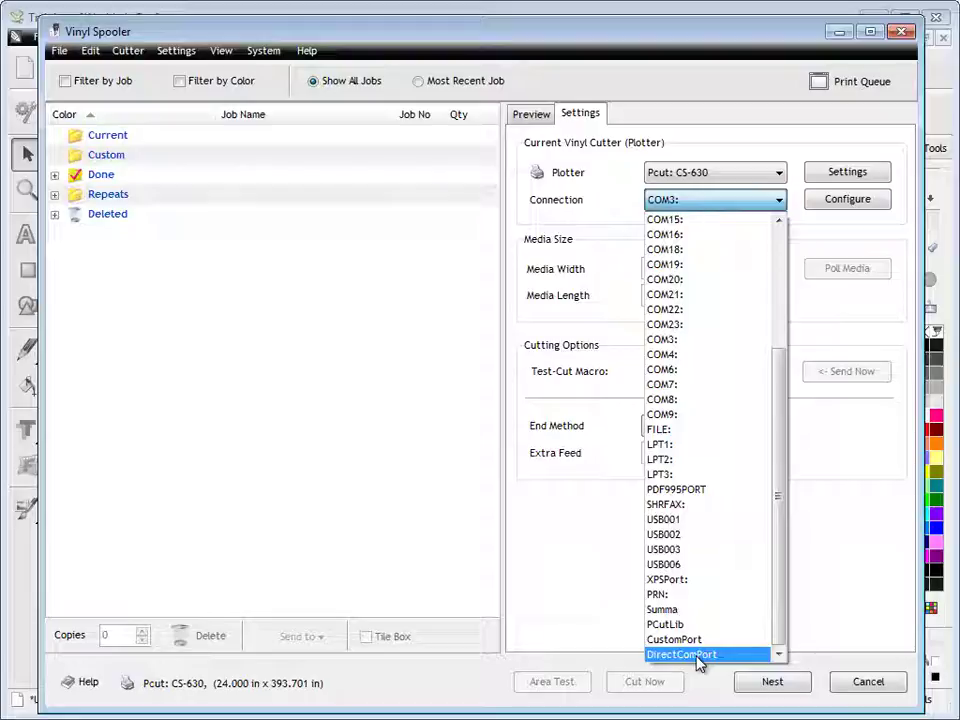
click(840, 625)
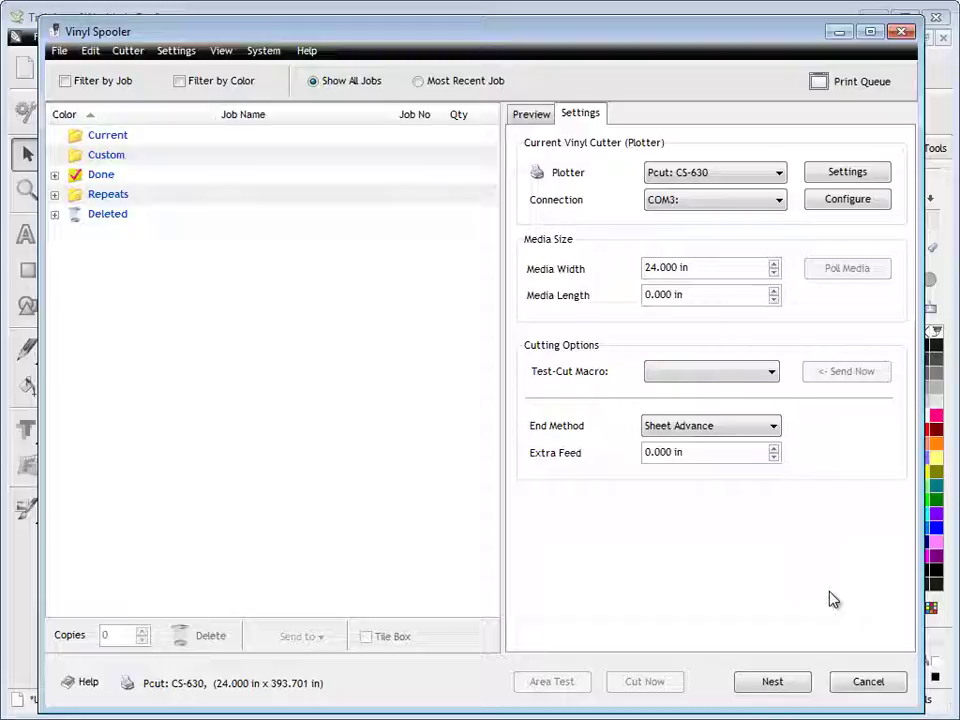
click(880, 684)
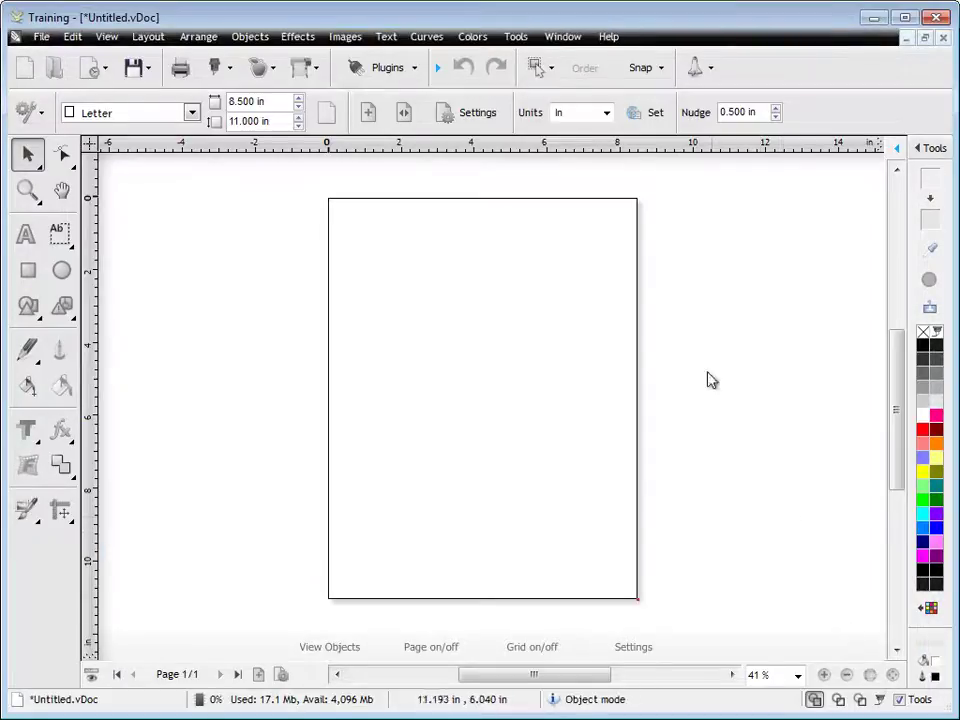
Launch the Setup Wizard from Modules and shorten its window to fit the screen
click(696, 70)
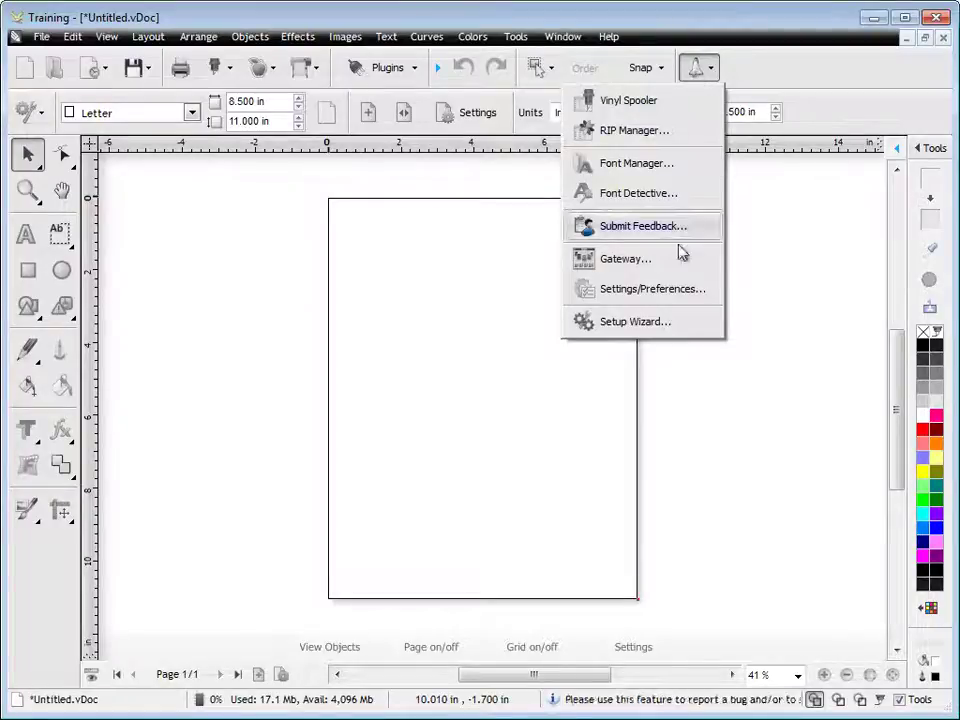
click(622, 323)
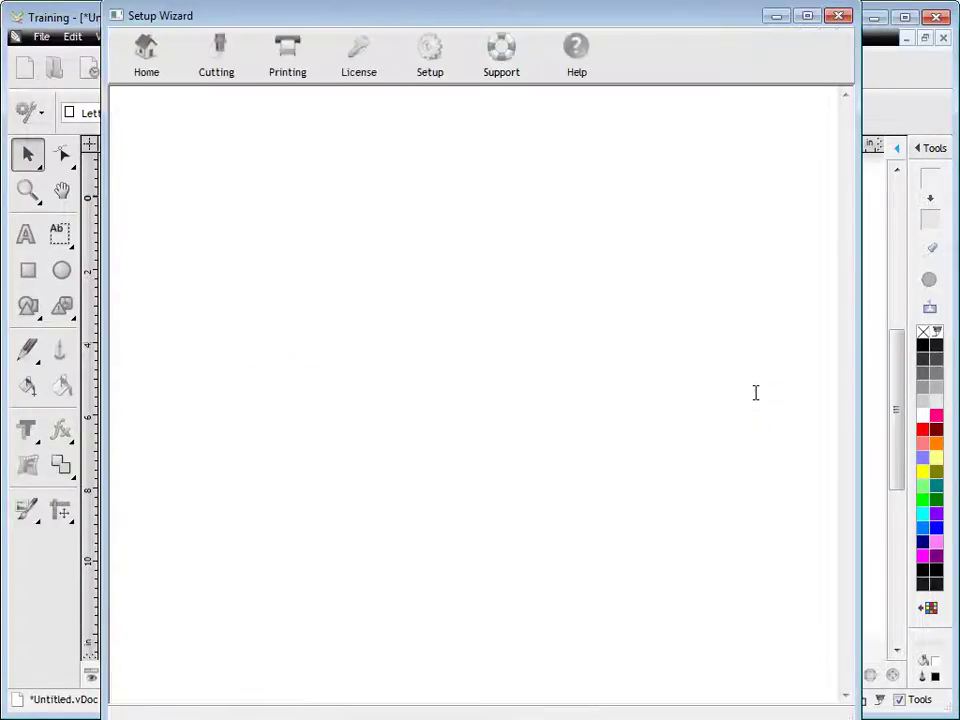
drag(461, 5, 461, 24)
drag(540, 716, 542, 700)
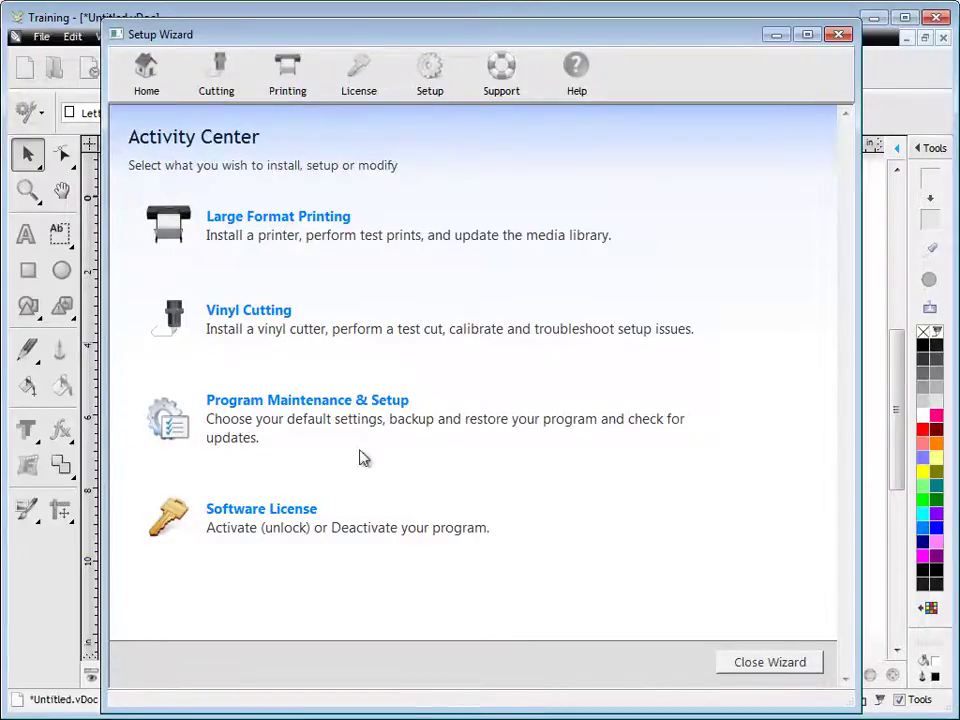
Choose Vinyl Cutting > Install or Test a Vinyl Cutter for the Pcut CS-630 and reach port selection
click(268, 312)
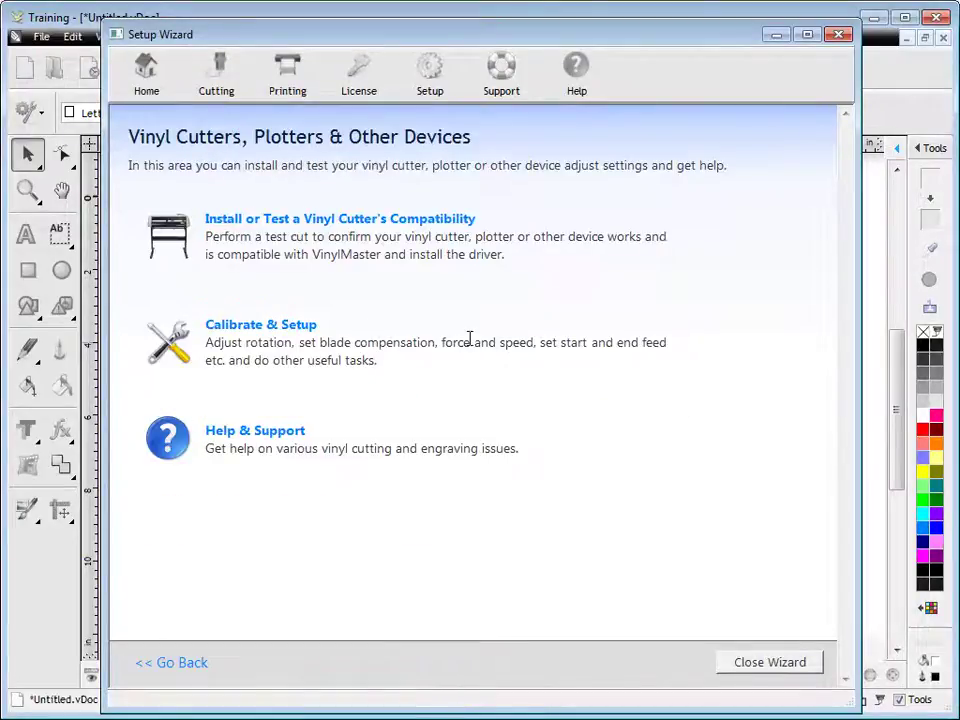
click(364, 219)
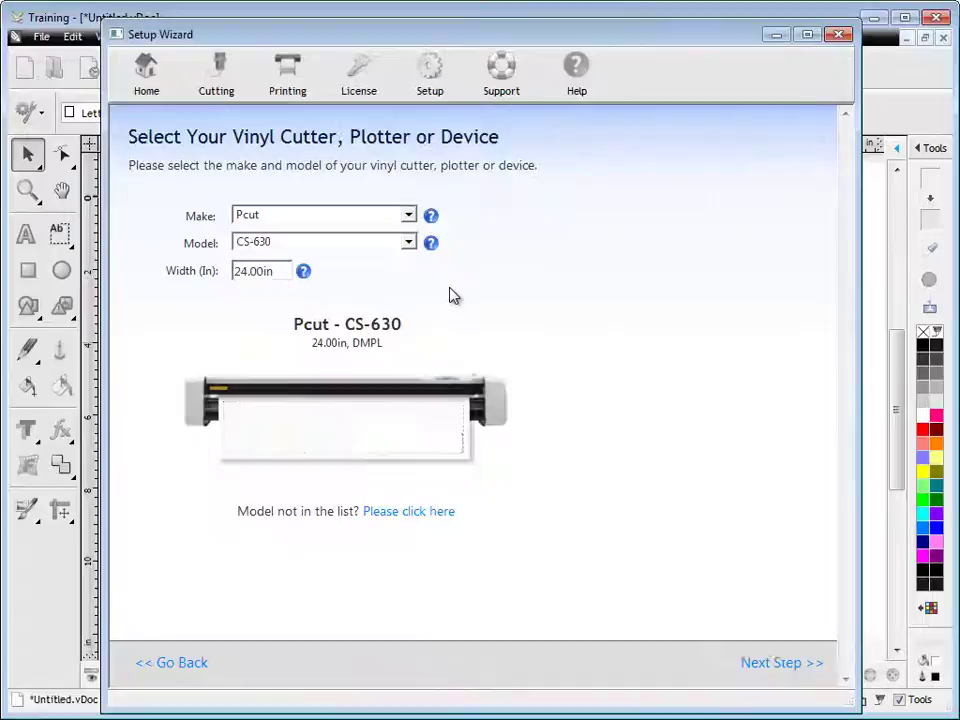
click(778, 665)
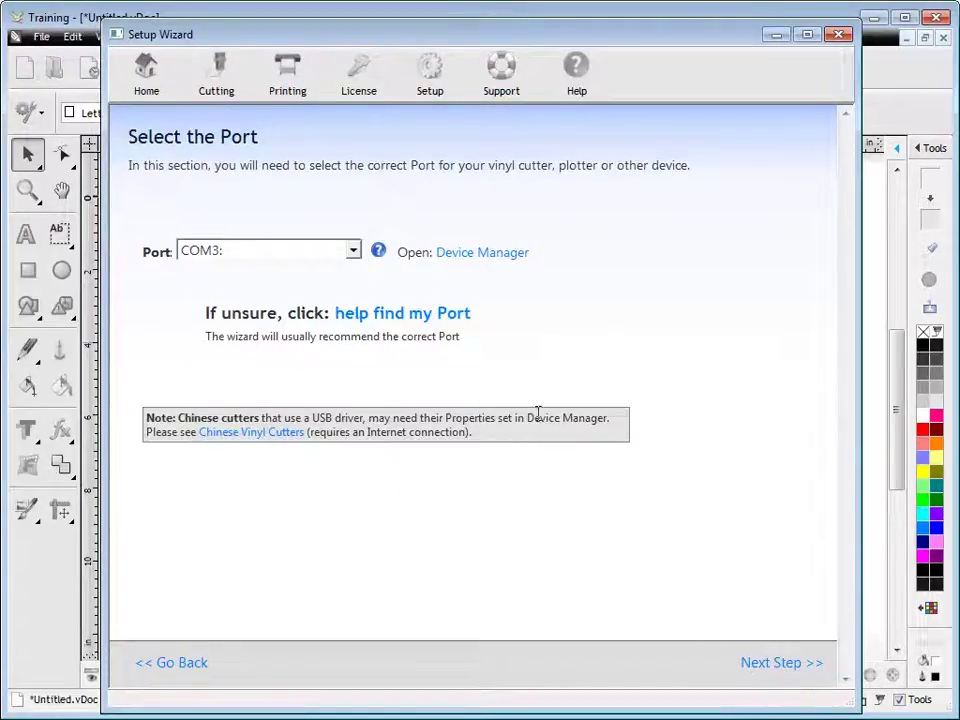
Bring up the Identify the Port help page and scroll through its guidance
click(437, 318)
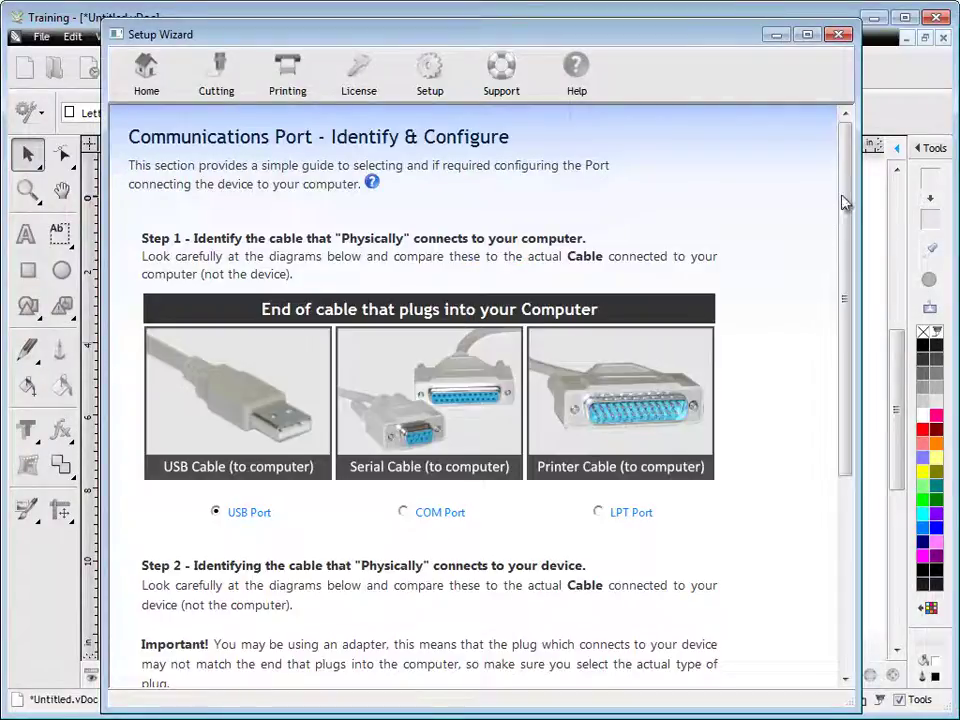
drag(844, 203, 827, 331)
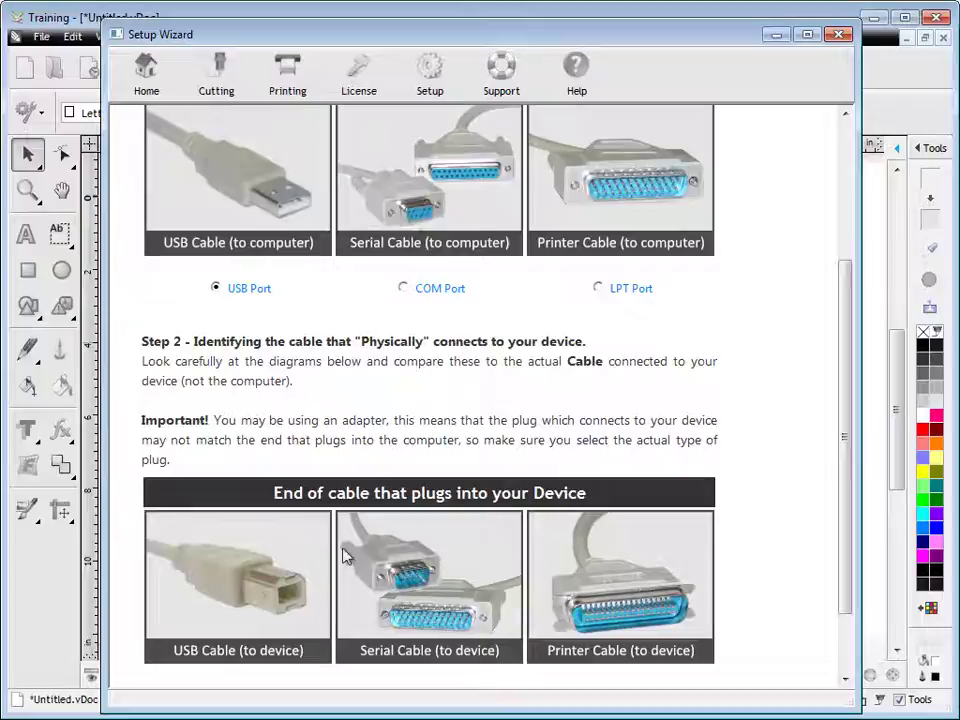
drag(851, 452, 848, 490)
Mark the cable as USB Port at the computer end and LPT Connection at the device end
click(403, 227)
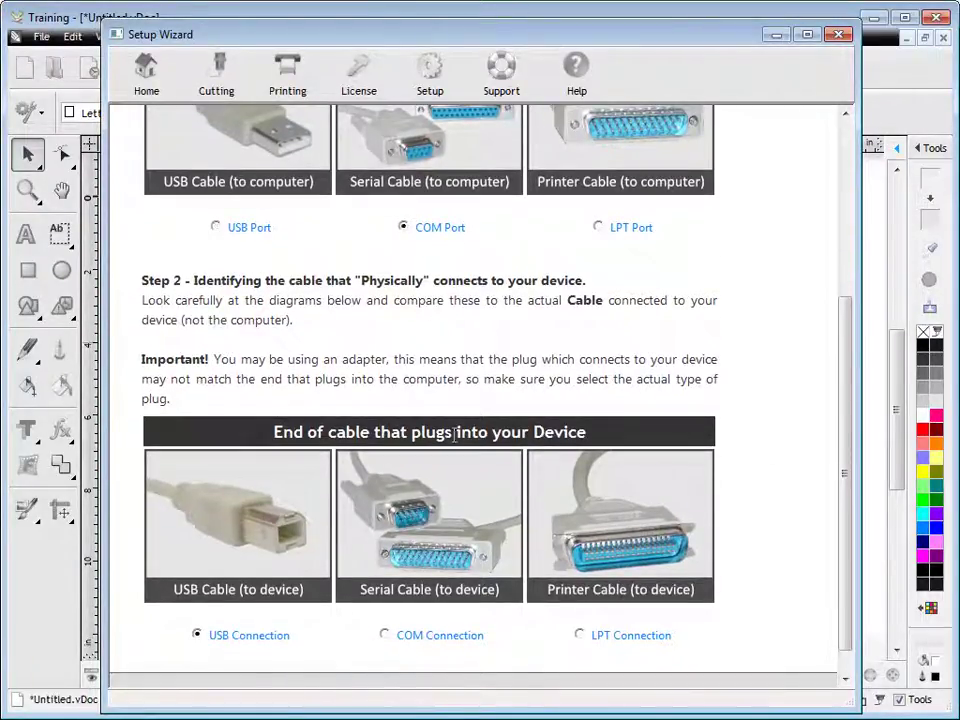
click(385, 636)
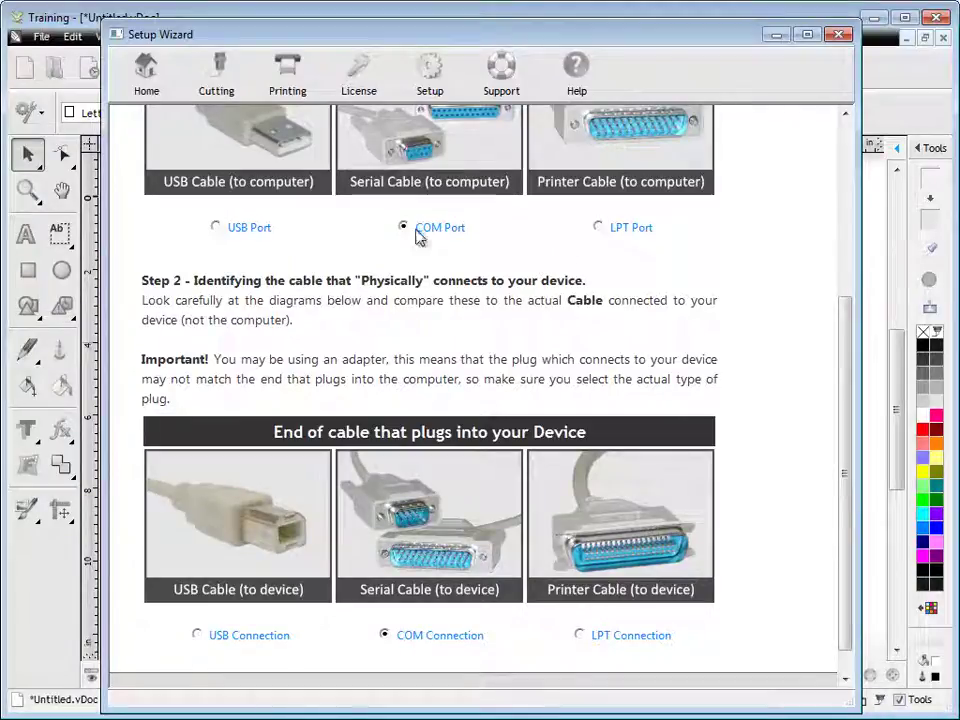
click(215, 227)
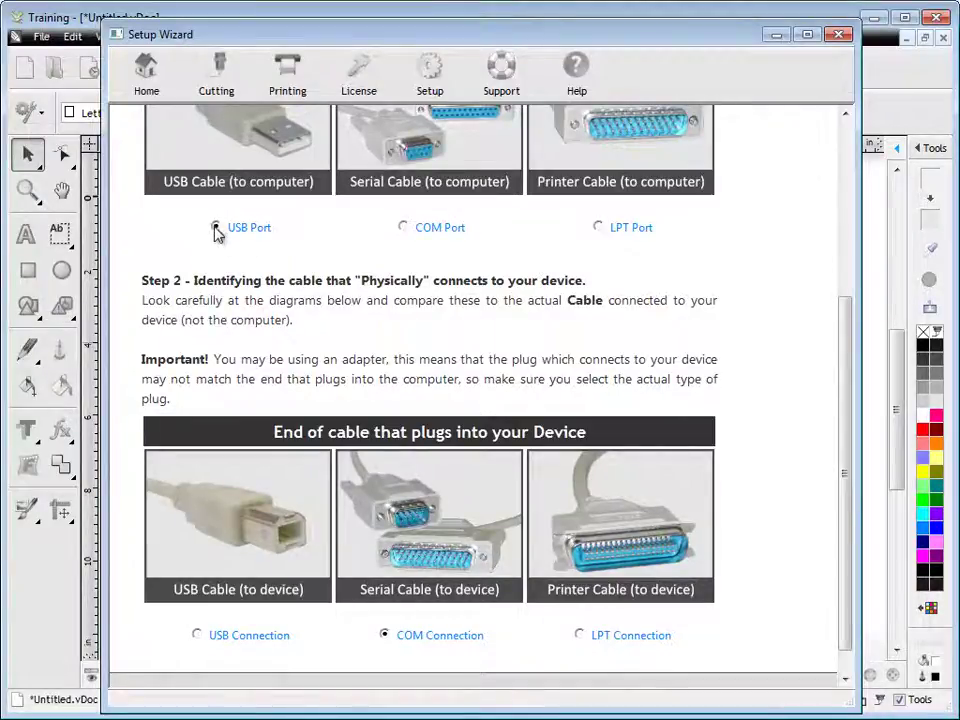
click(579, 635)
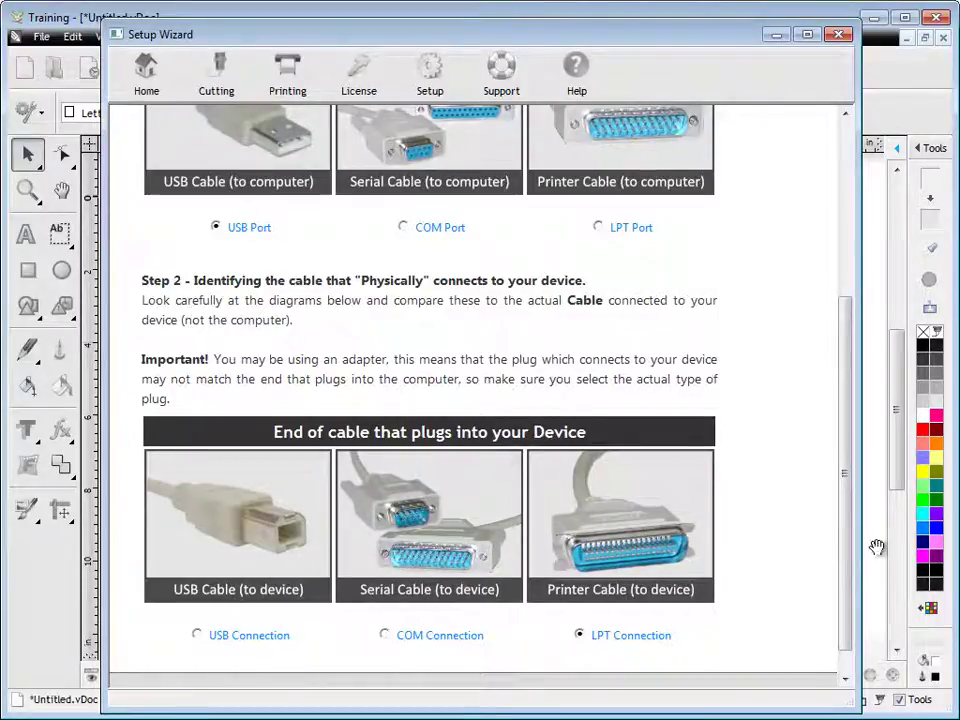
scroll(851, 615, down, 1)
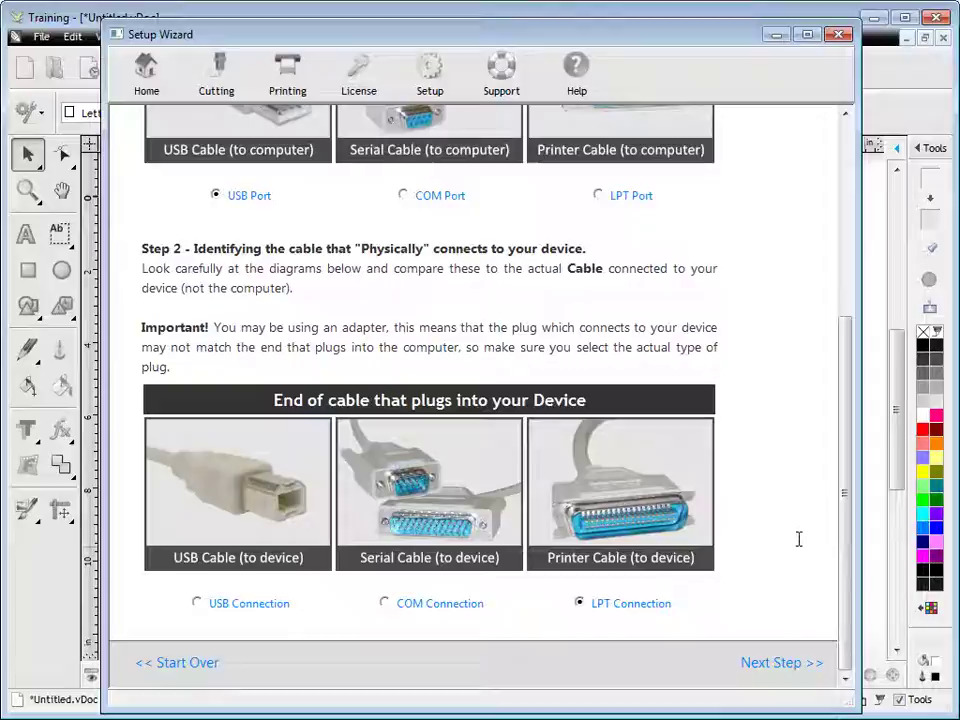
Switch the device end to USB Connection and follow the Locate, Configure and Select Port guides back to COM3:
click(198, 604)
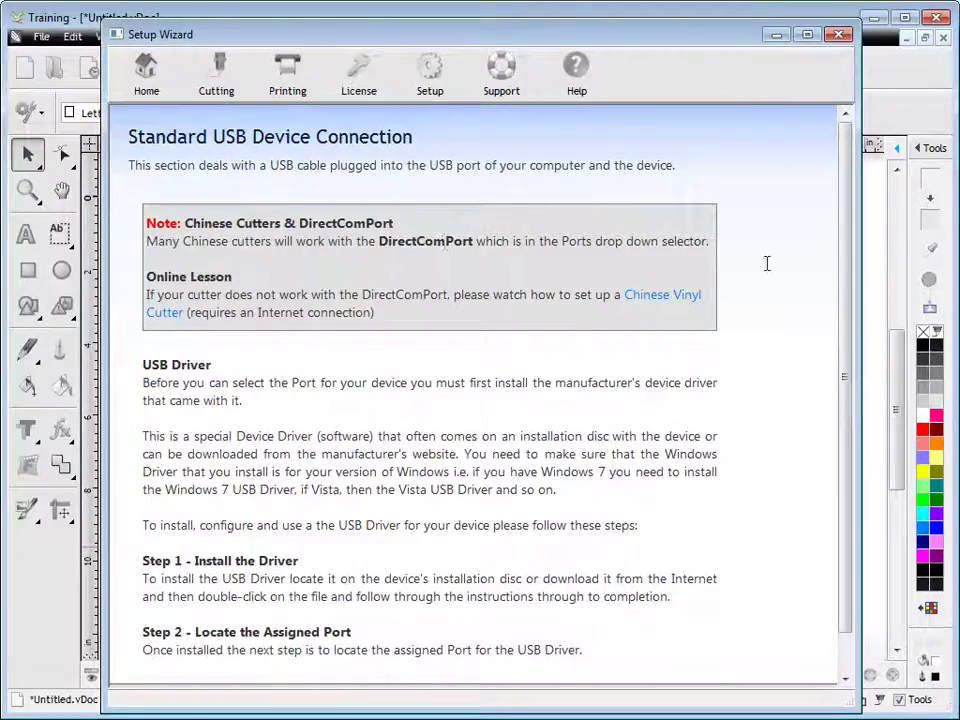
scroll(835, 190, down, 1)
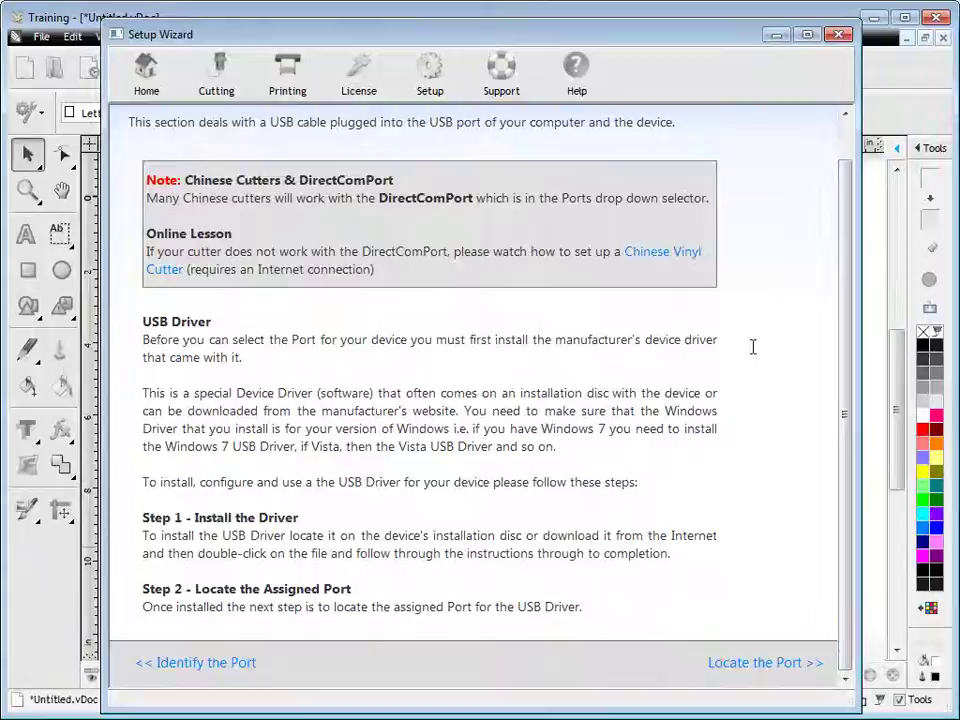
click(754, 665)
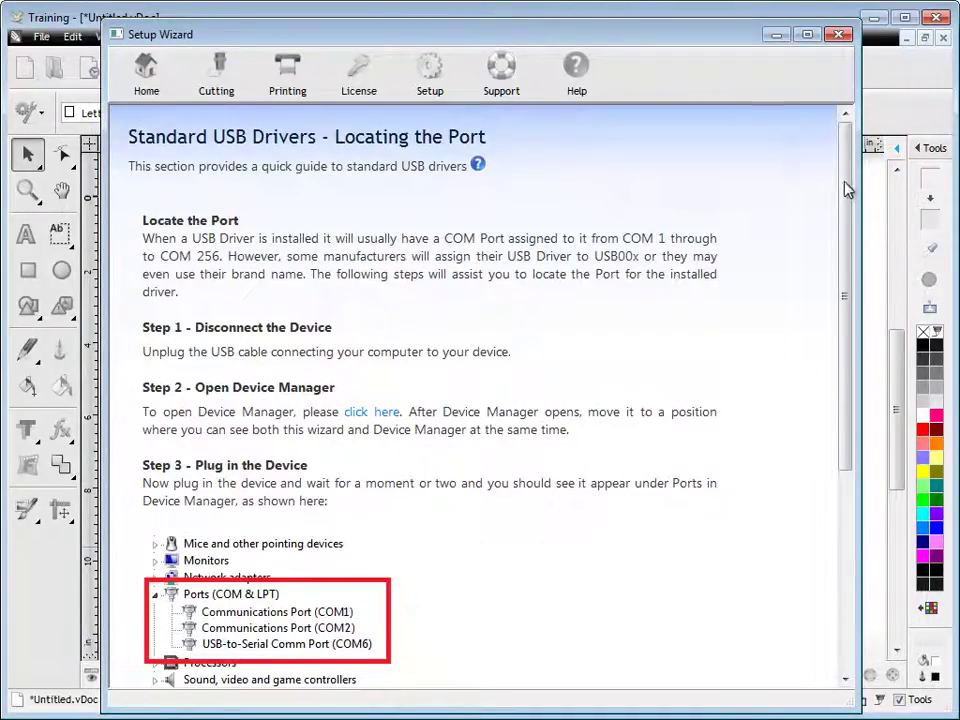
drag(846, 193, 840, 440)
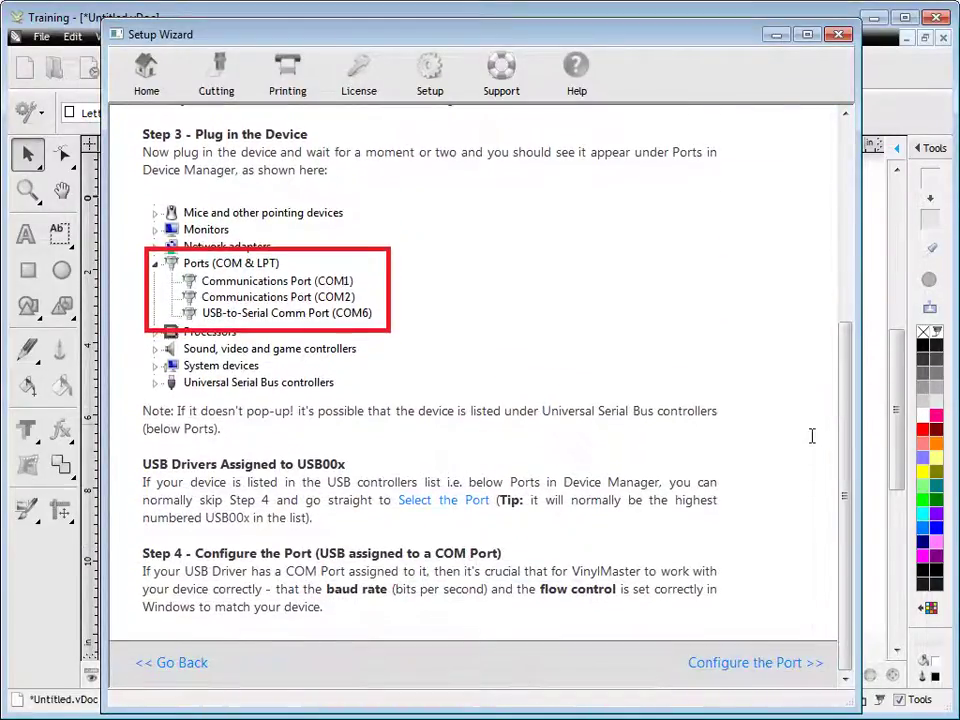
click(765, 664)
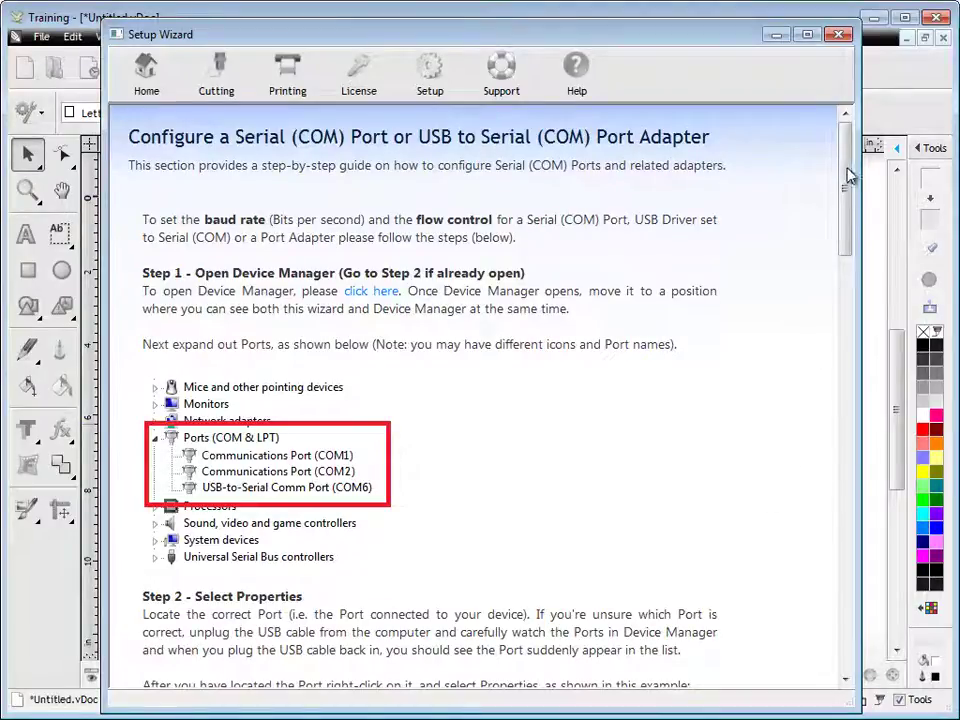
drag(846, 175, 815, 556)
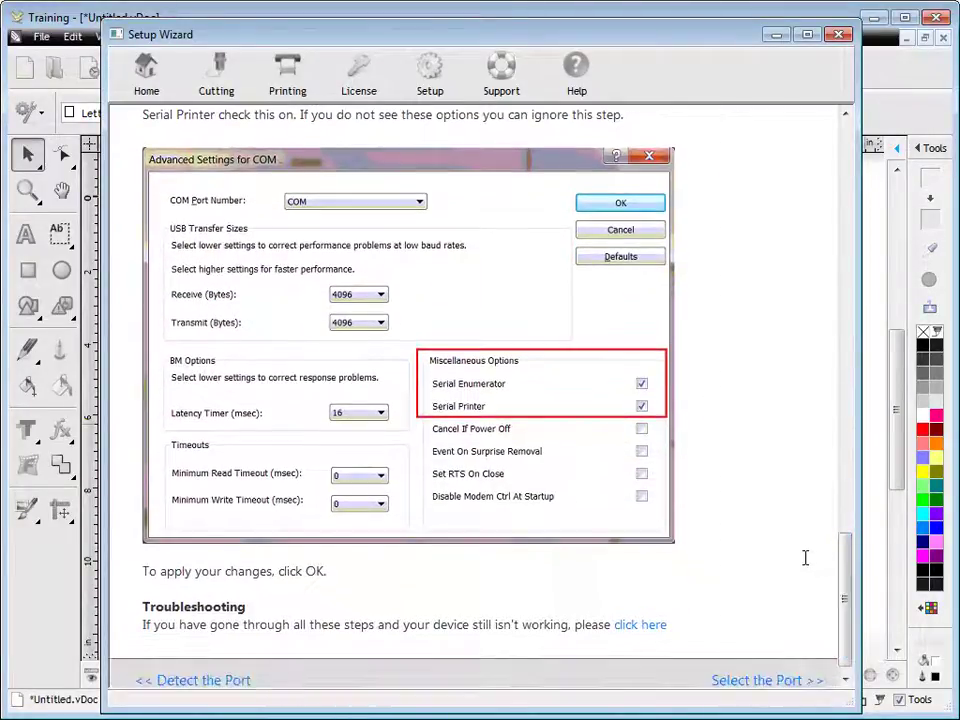
scroll(805, 557, down, 1)
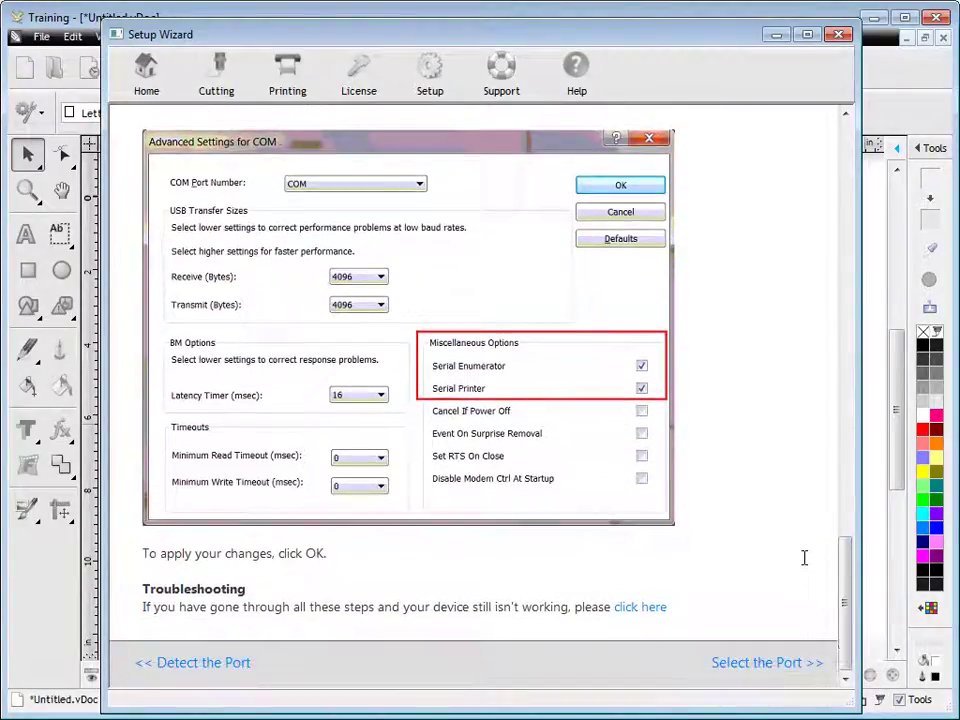
click(767, 664)
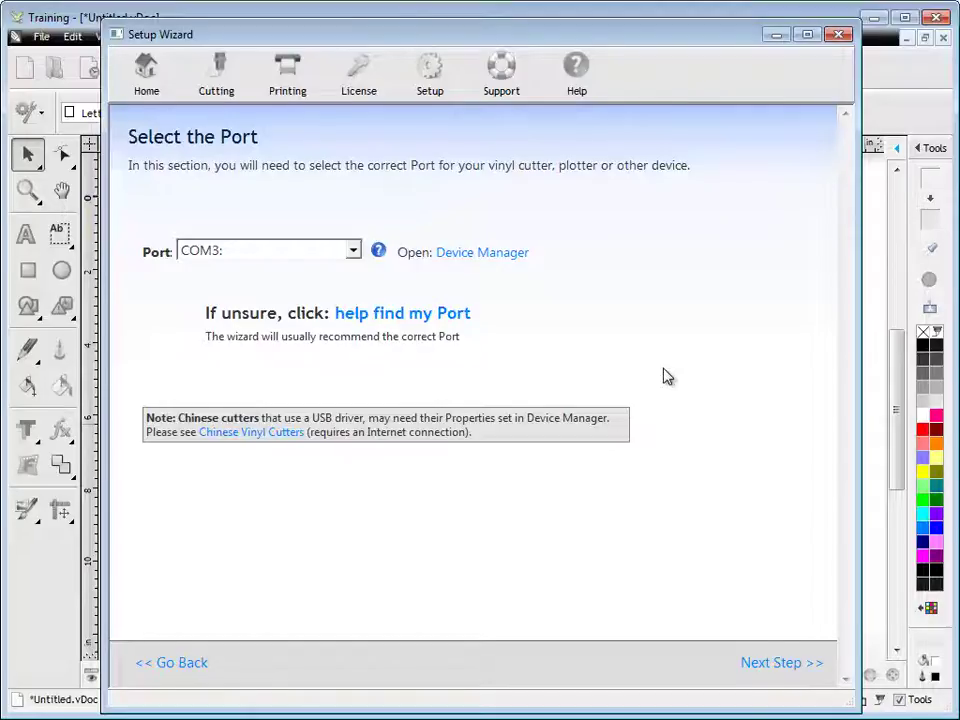
Keep COM3: and DMPL emulation, skip the test cut, accept Test Successful, and close the wizard
click(789, 664)
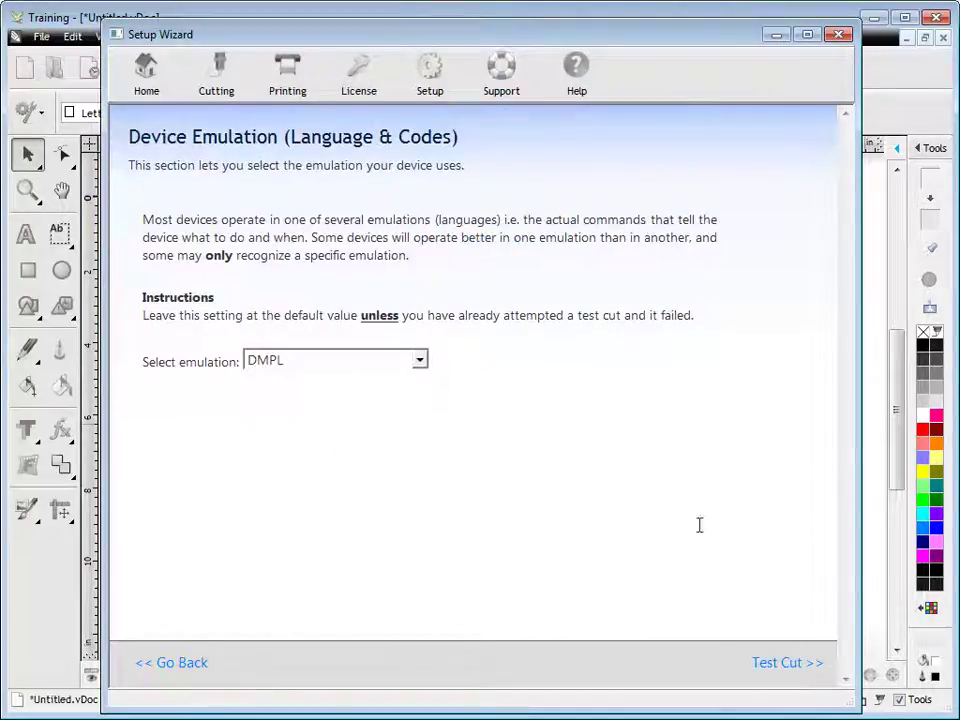
click(766, 664)
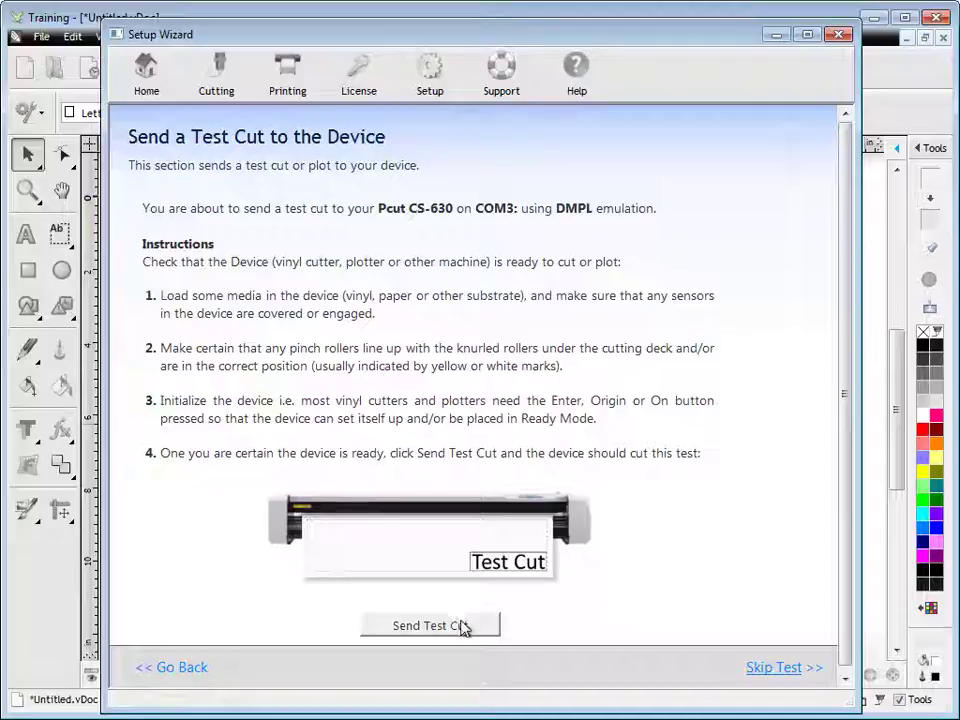
click(763, 667)
click(536, 428)
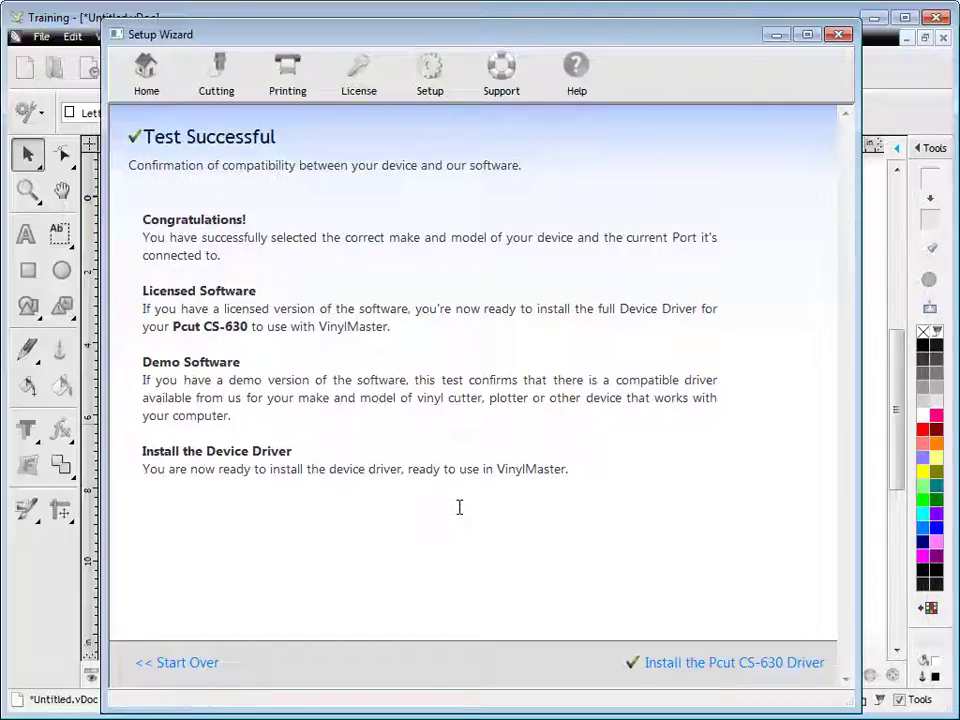
click(836, 34)
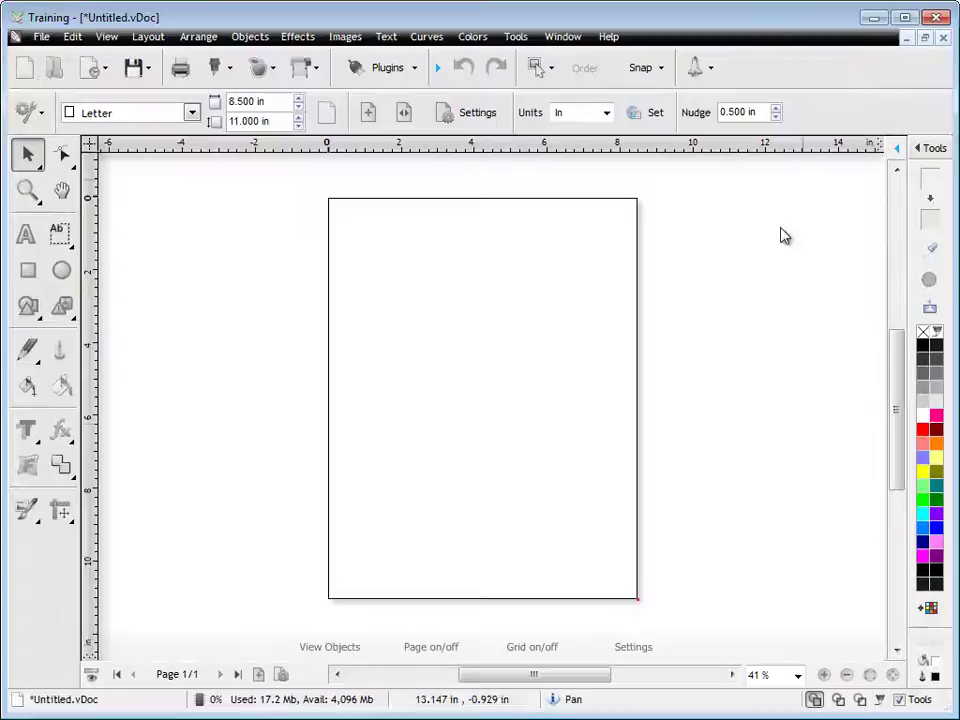
Open Help Topics and drag the help window so both its sides are on screen
click(610, 37)
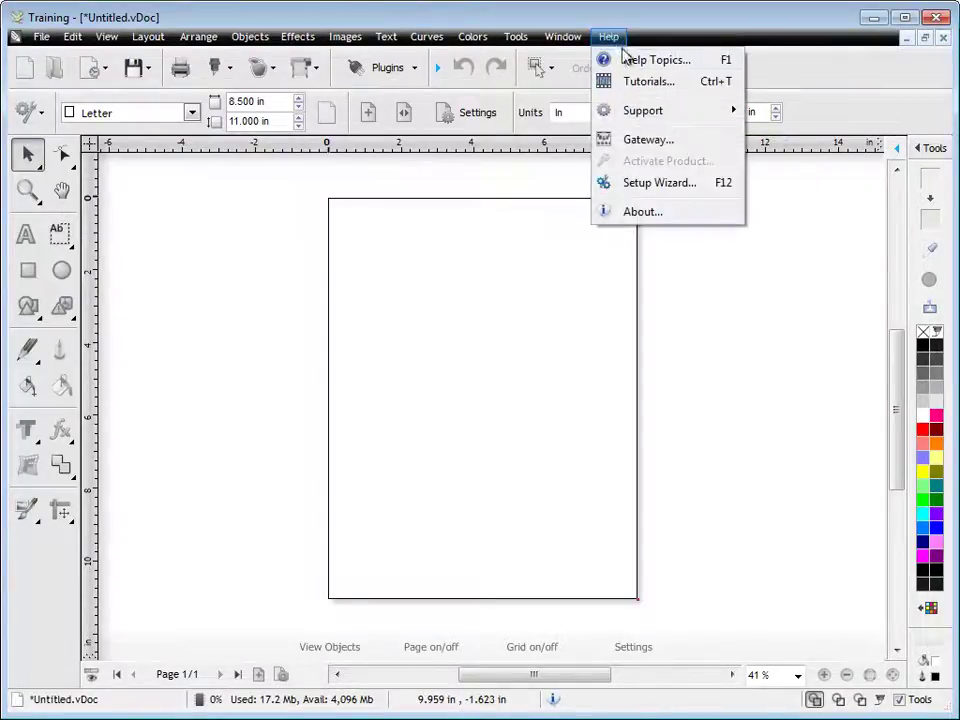
click(627, 62)
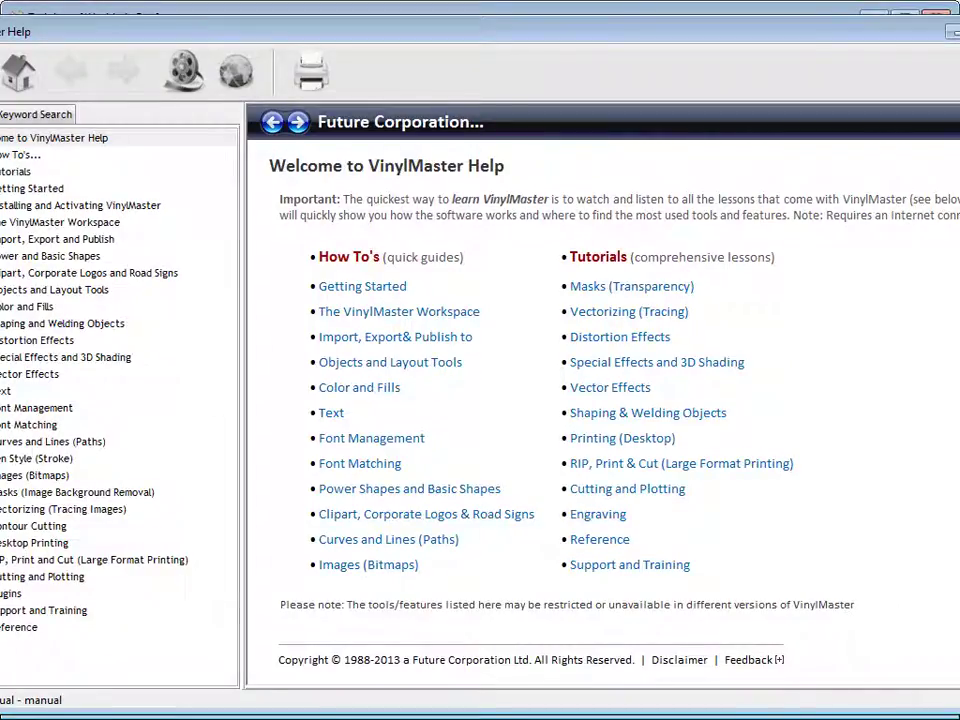
drag(0, 253, 15, 260)
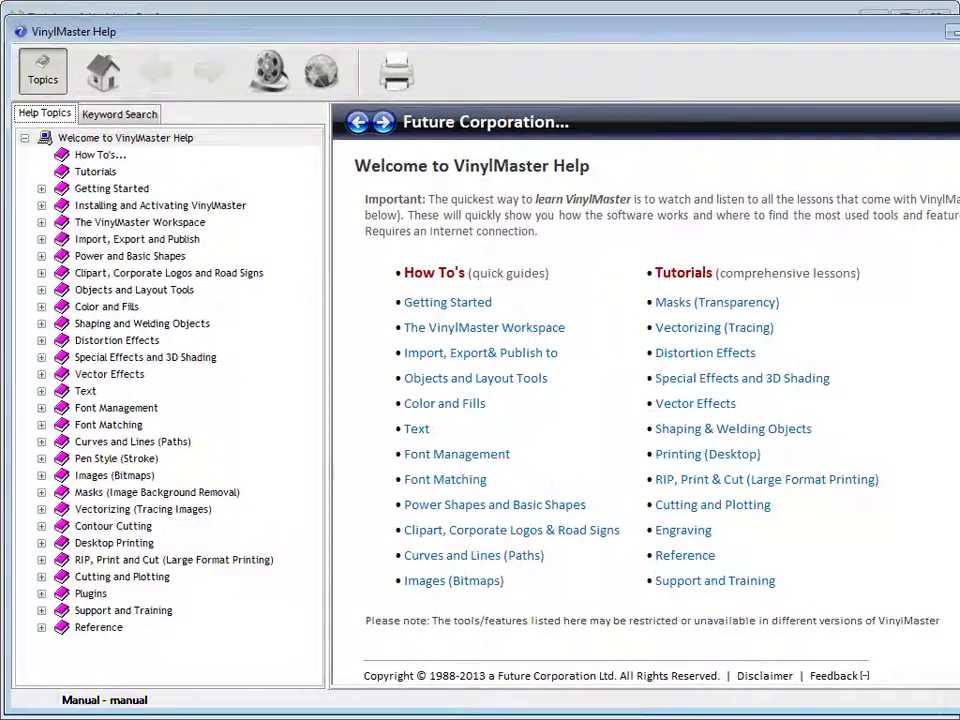
drag(959, 300, 948, 300)
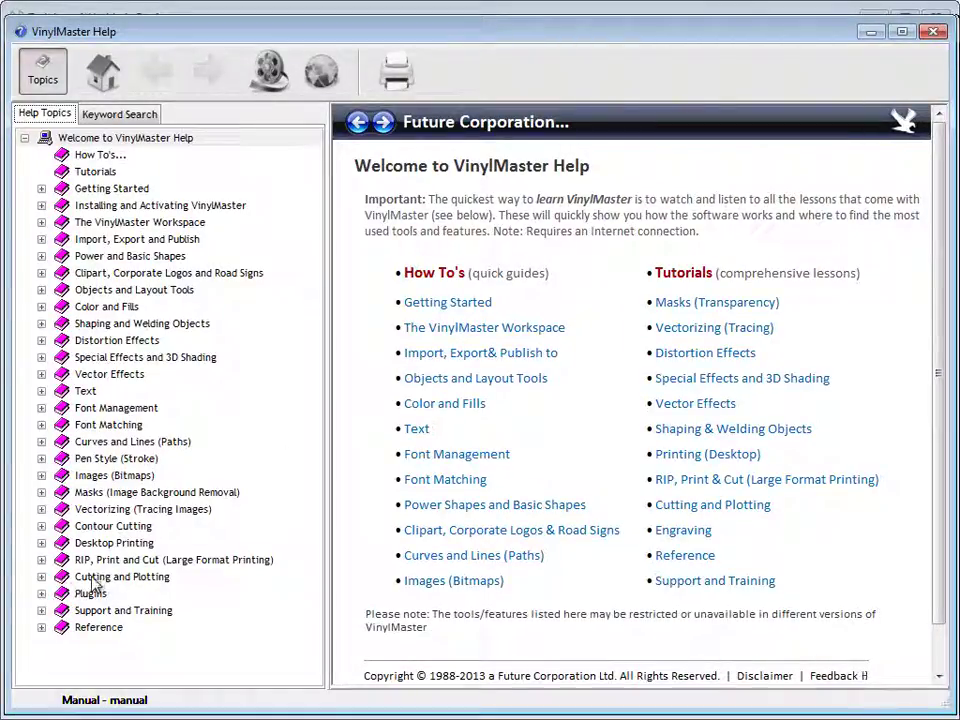
Read all five Cutter (Plotter) Setup topics, from Setting up a Vinyl Cutter to LPT adapters, then close Help
click(41, 577)
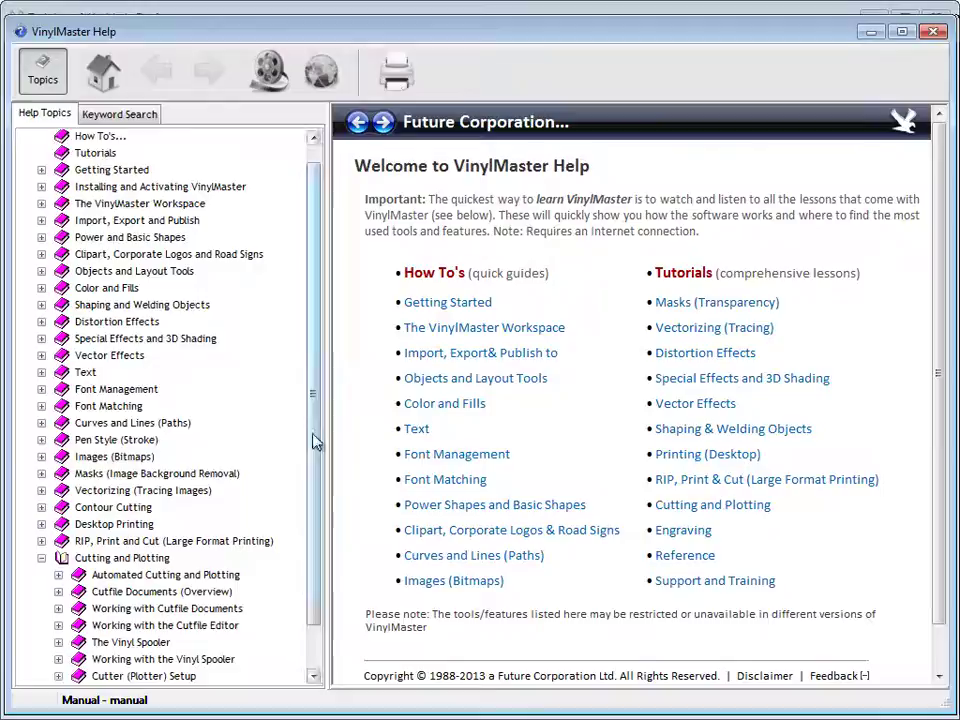
scroll(313, 441, down, 1)
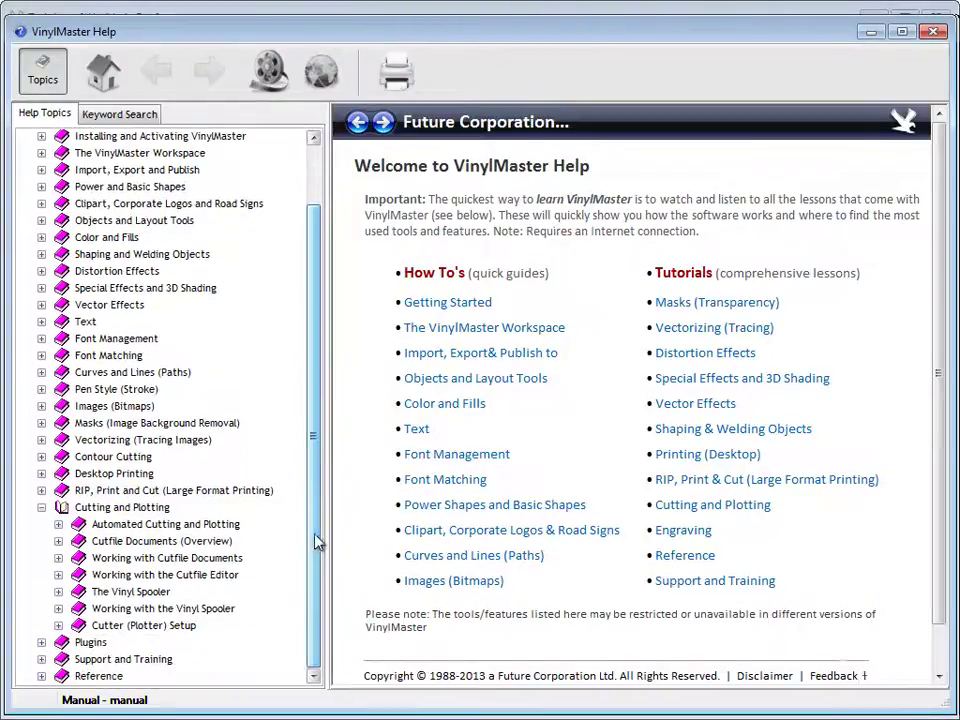
click(155, 627)
scroll(315, 537, down, 1)
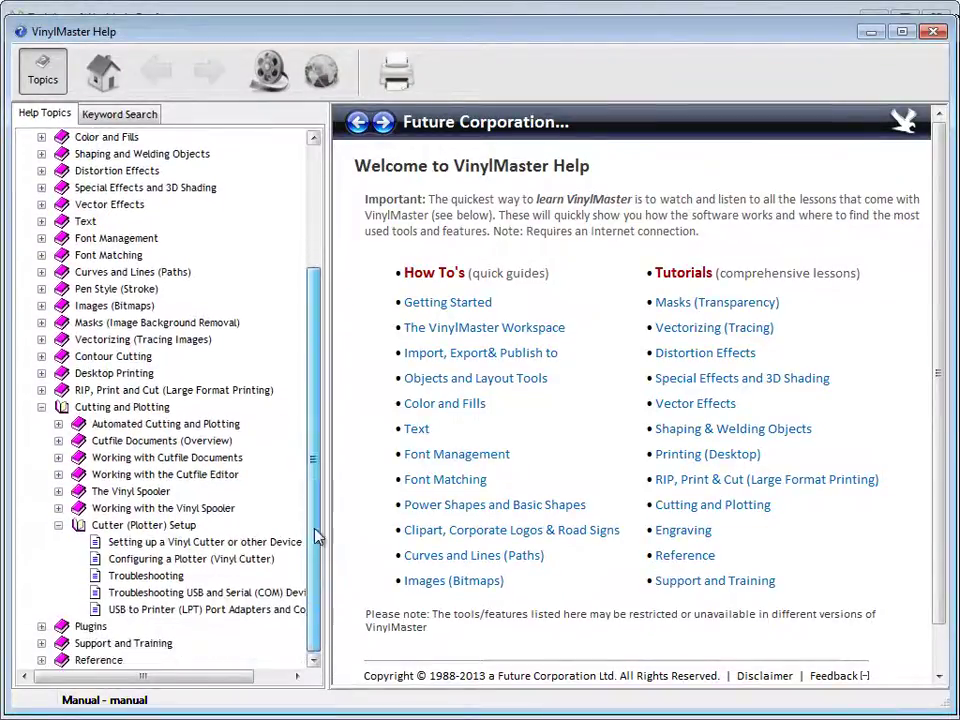
click(280, 544)
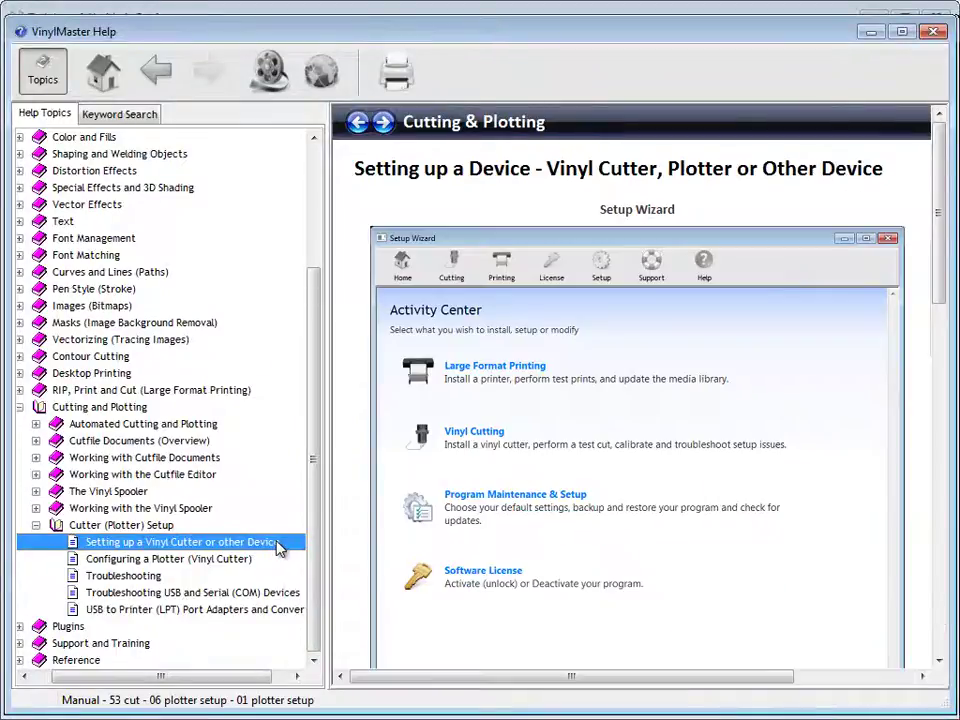
click(221, 560)
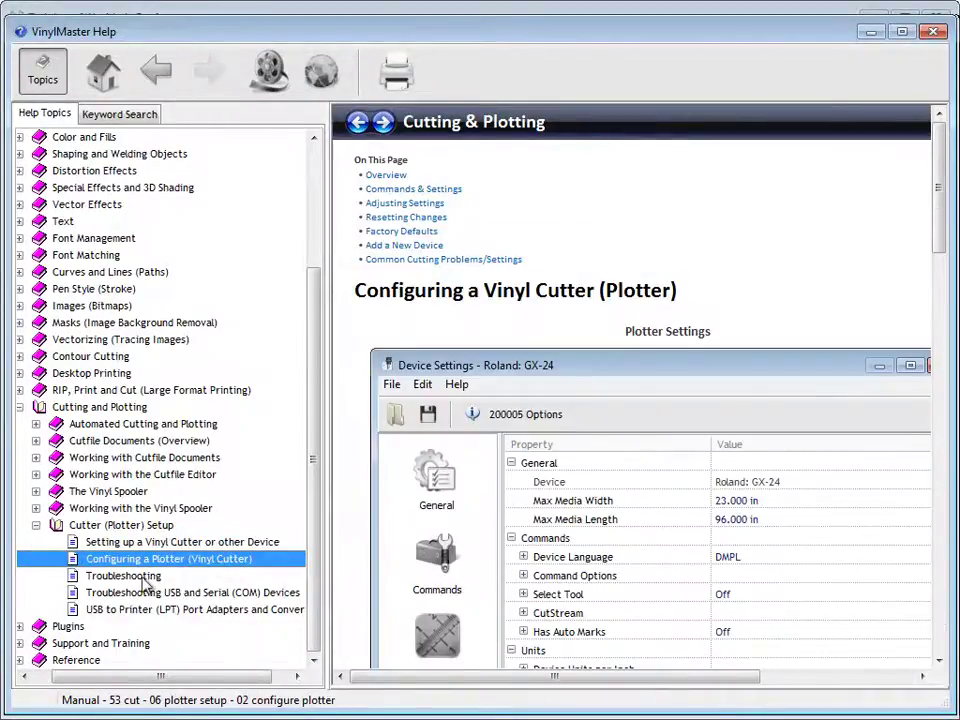
click(140, 578)
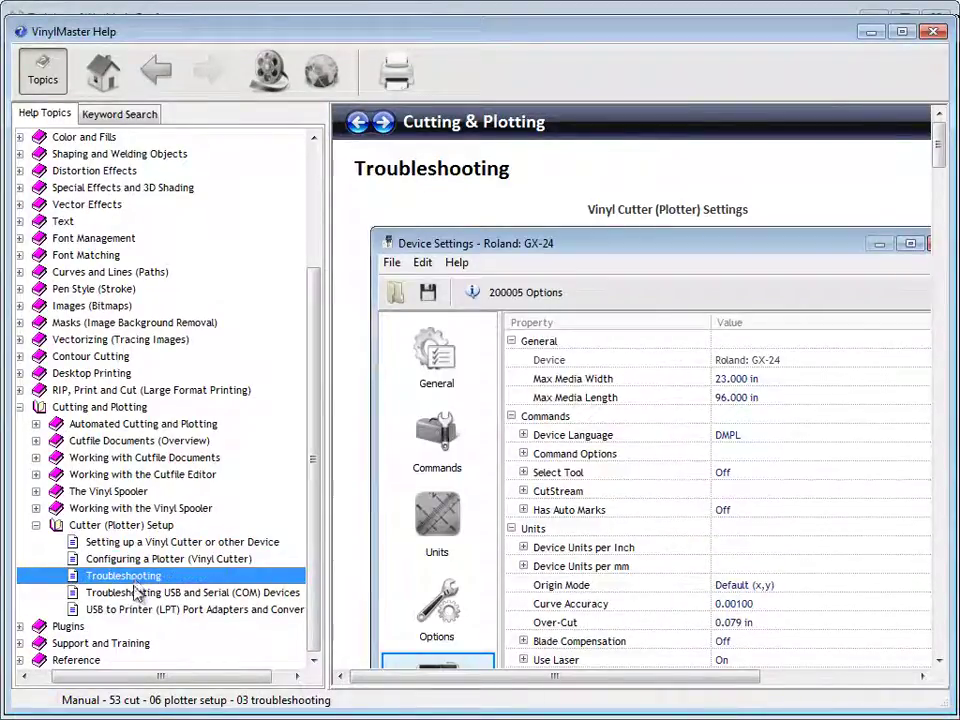
click(139, 593)
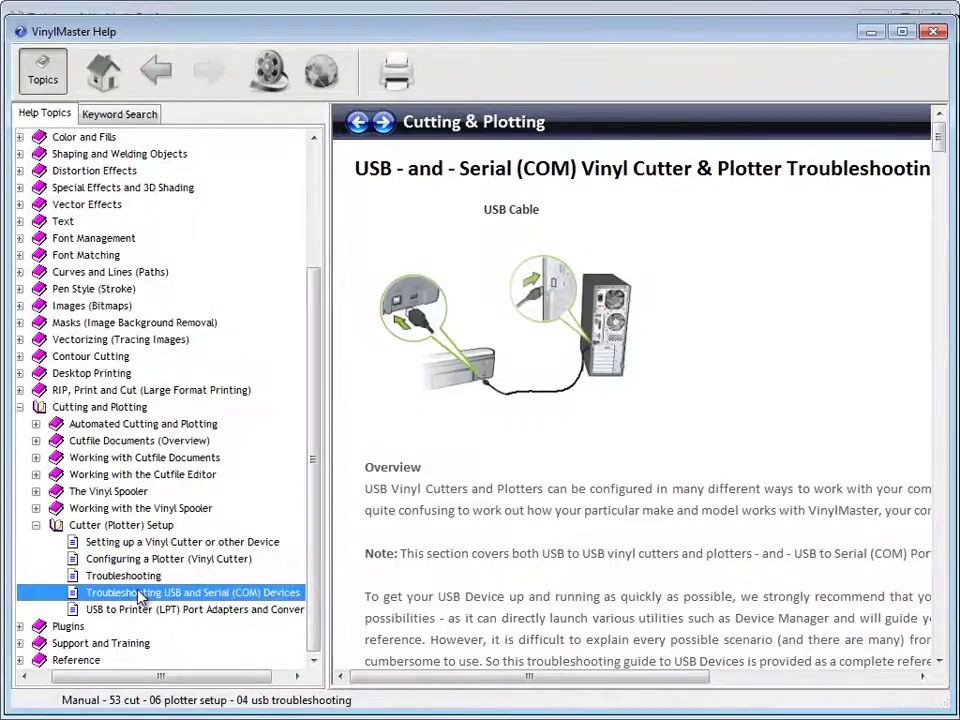
click(161, 608)
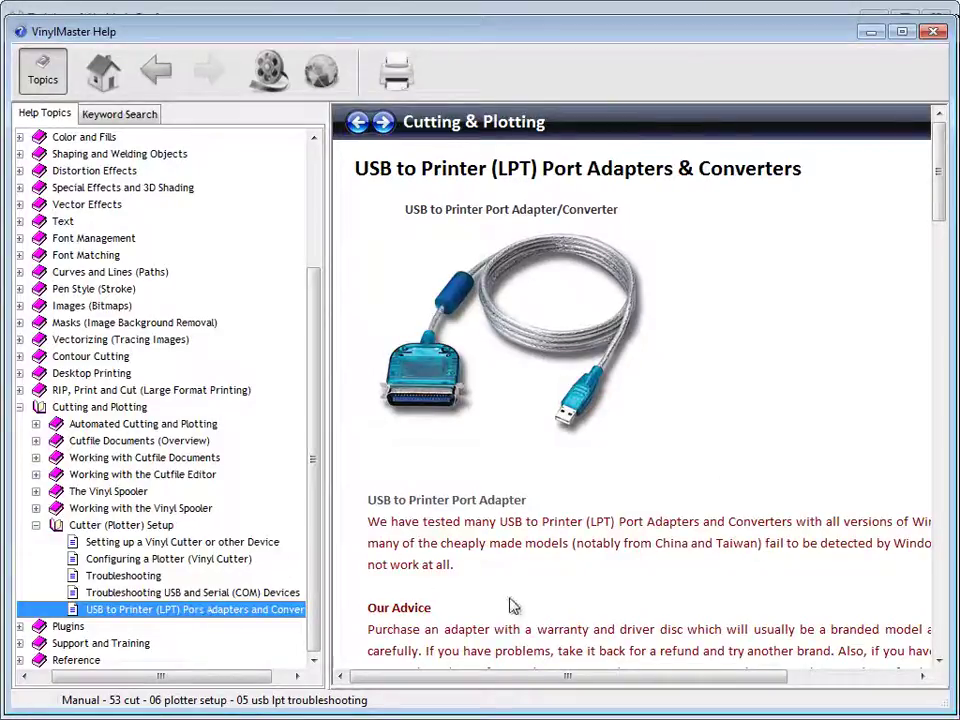
click(931, 32)
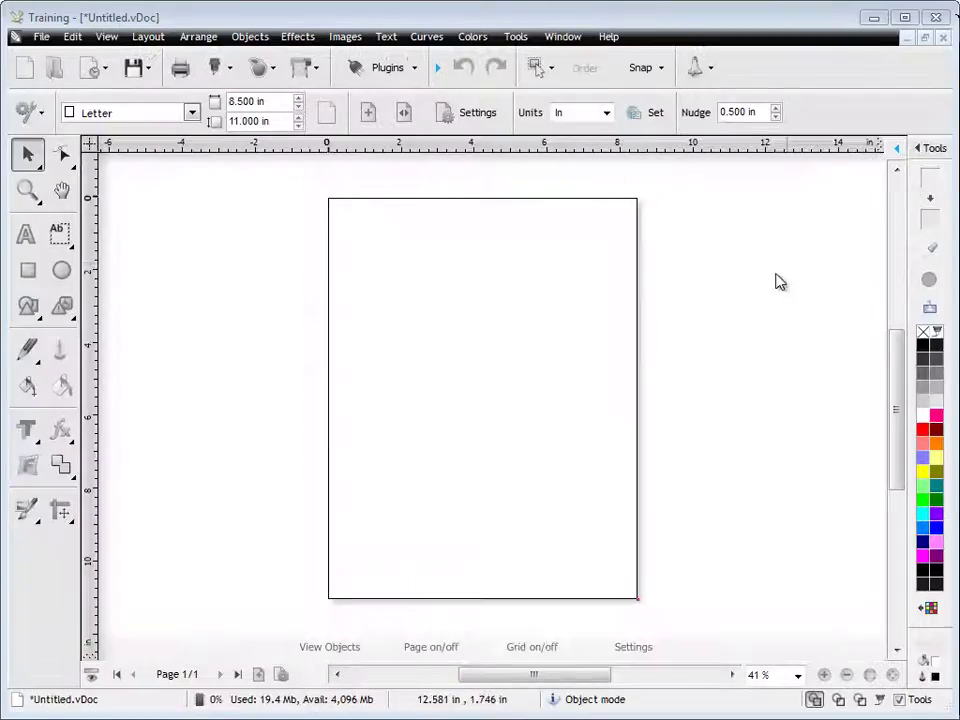